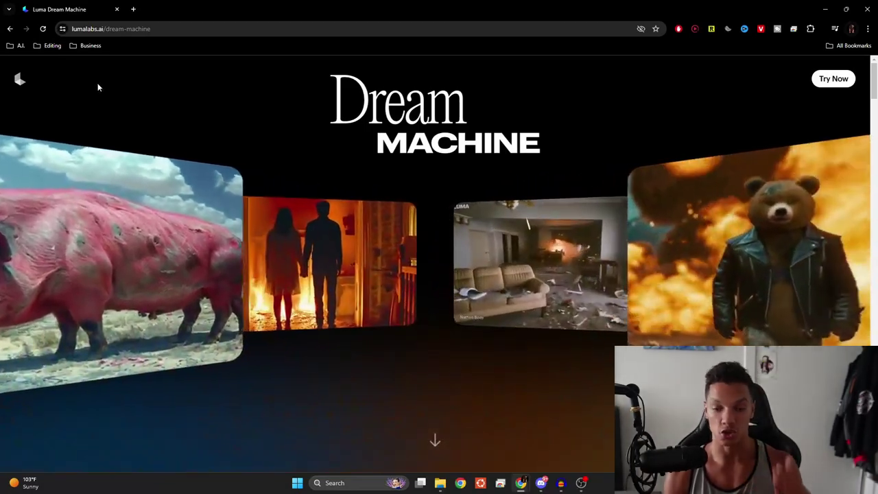
- Check the selfie photo, then download the first mad-scientist creation from Luma Dream Machine
click(833, 78)
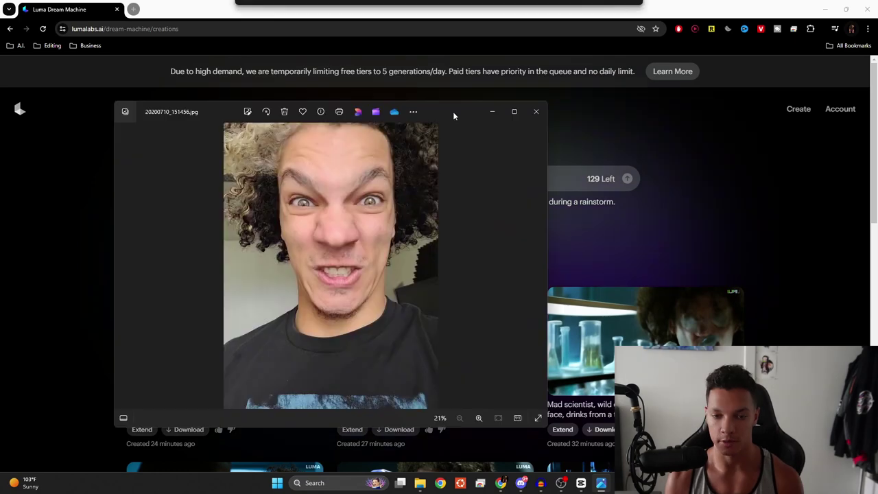
drag(453, 111, 471, 102)
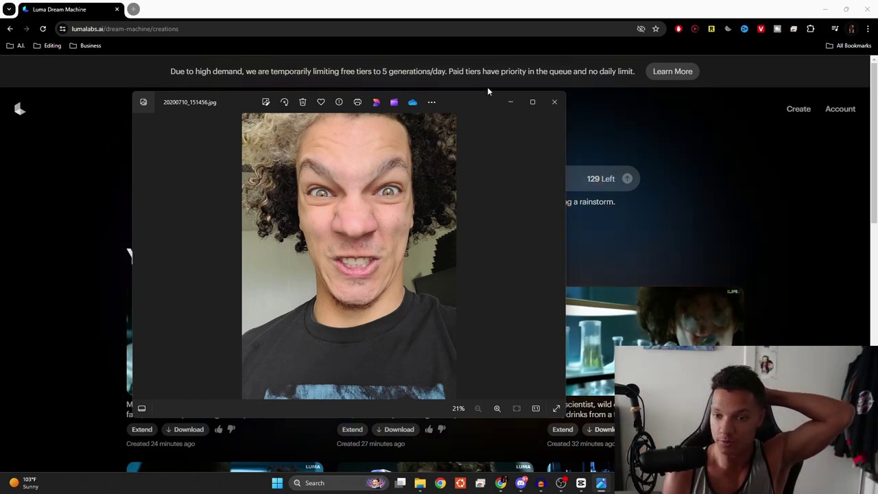
key(alt+F4)
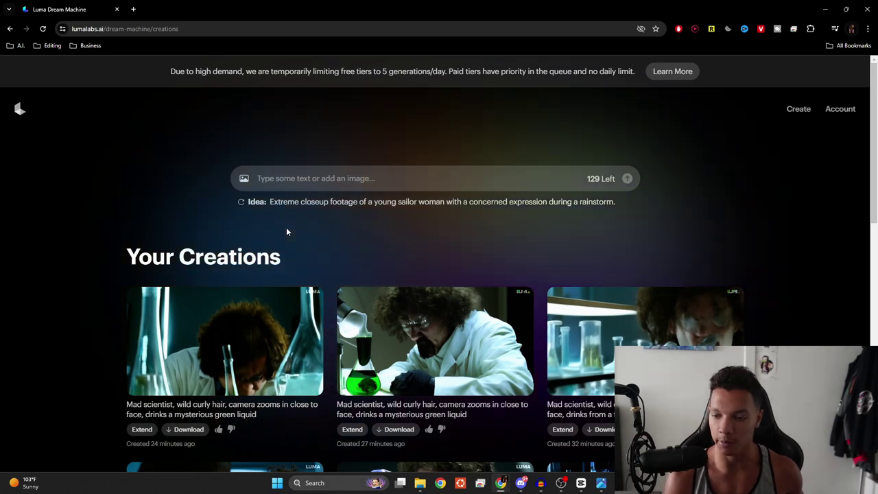
key(alt+Tab)
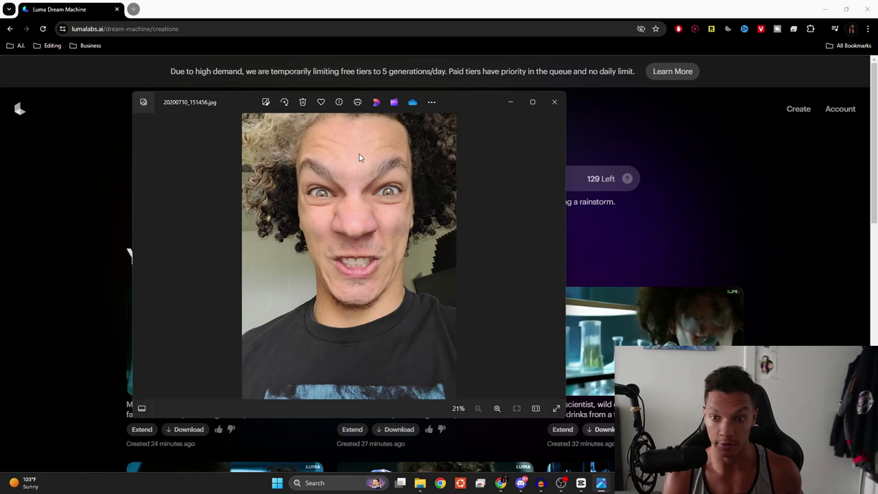
key(alt+Tab)
scroll(542, 322, down, 3)
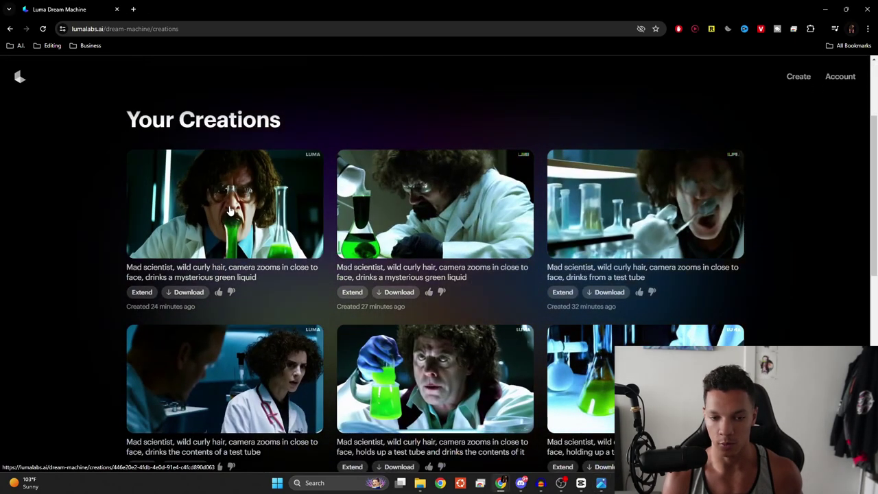
scroll(241, 254, up, 1)
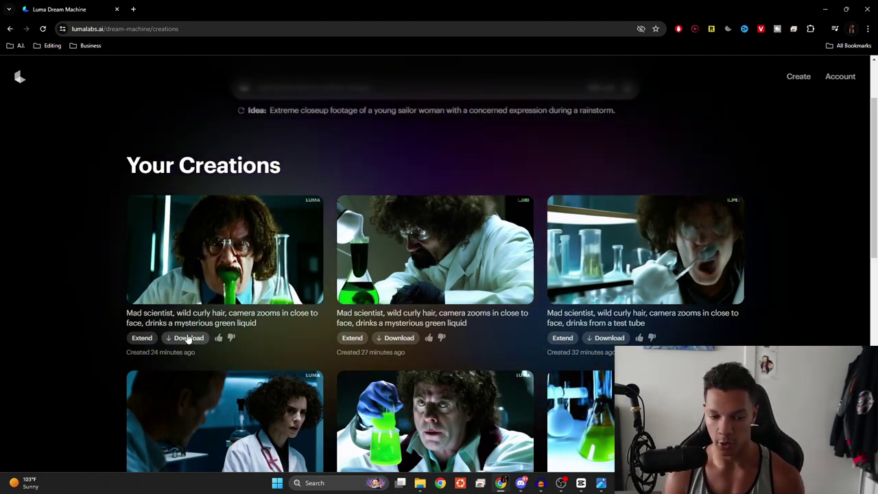
click(195, 342)
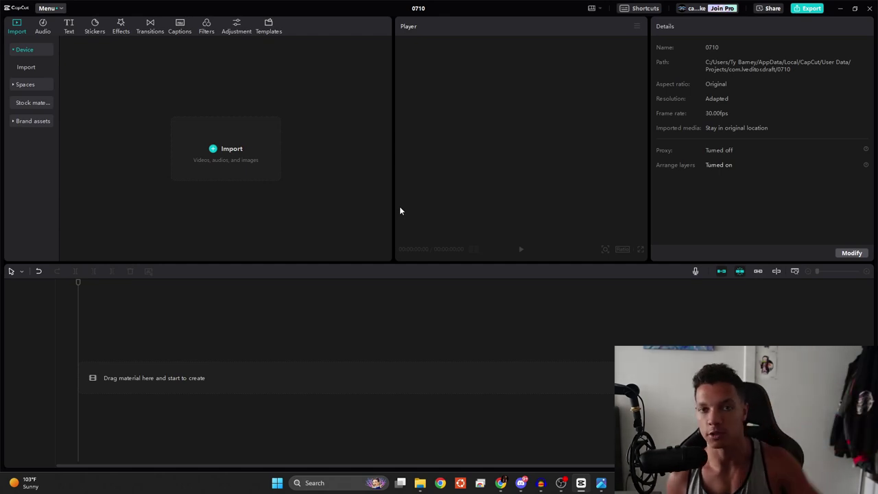
- Put the downloaded scientist clip on the CapCut timeline and move to its final frame
key(alt+Tab)
drag(776, 62, 219, 359)
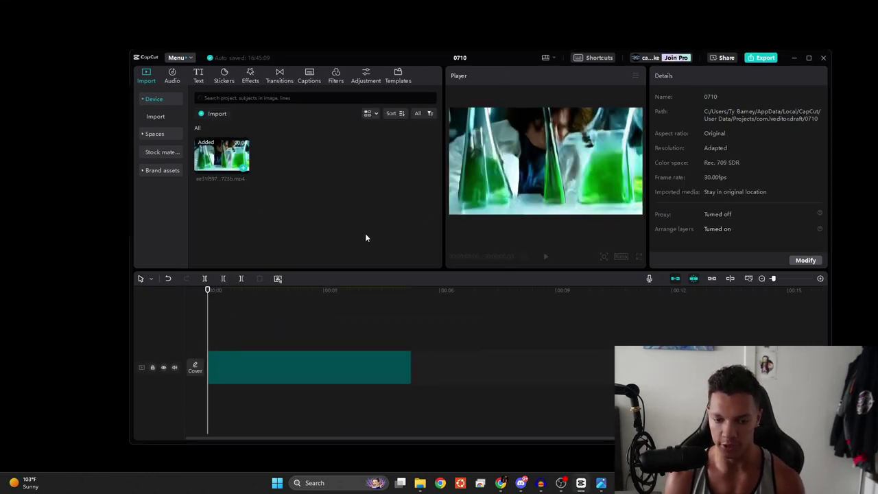
drag(248, 291, 410, 301)
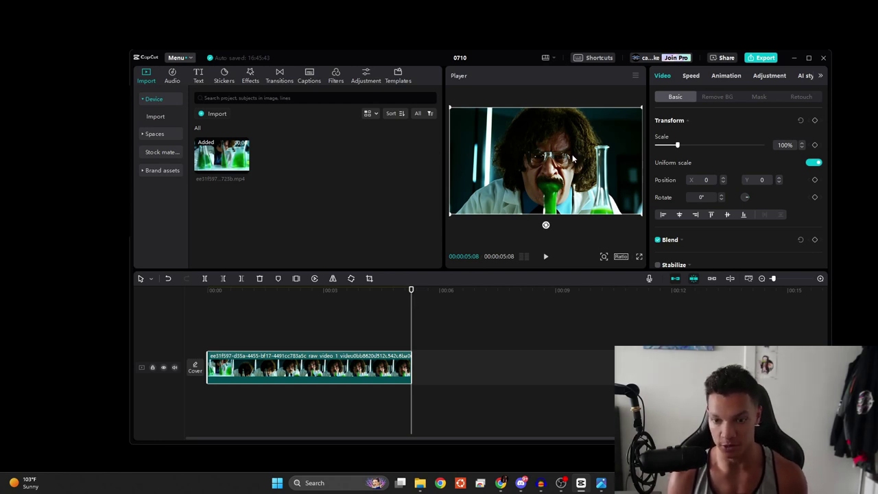
- Export the final frame as a still image named 'Puke Dude'
click(636, 78)
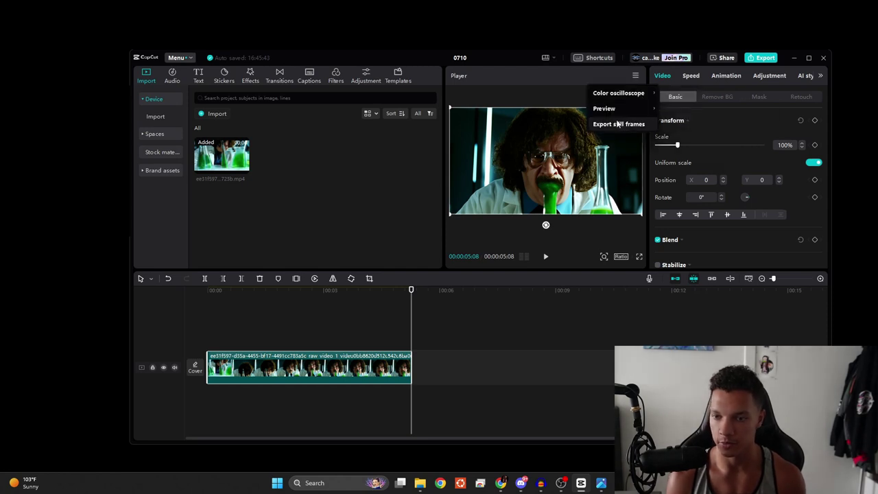
click(615, 123)
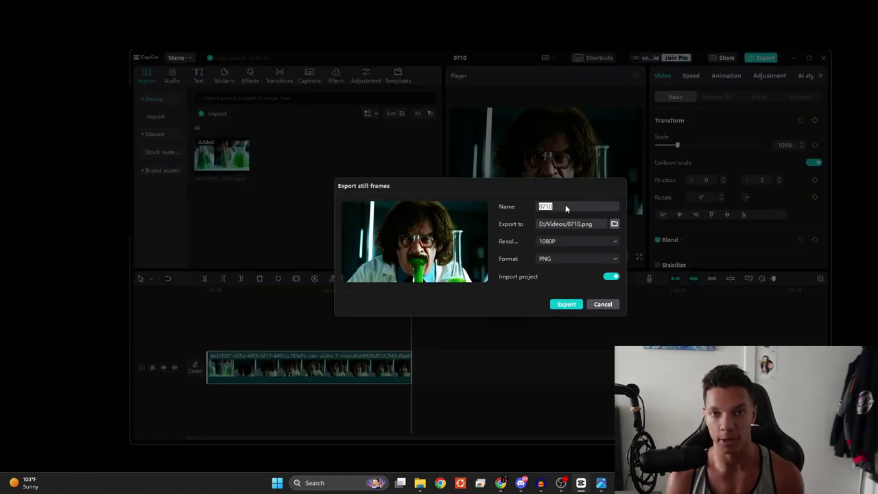
text(Puke Dude)
key(Return)
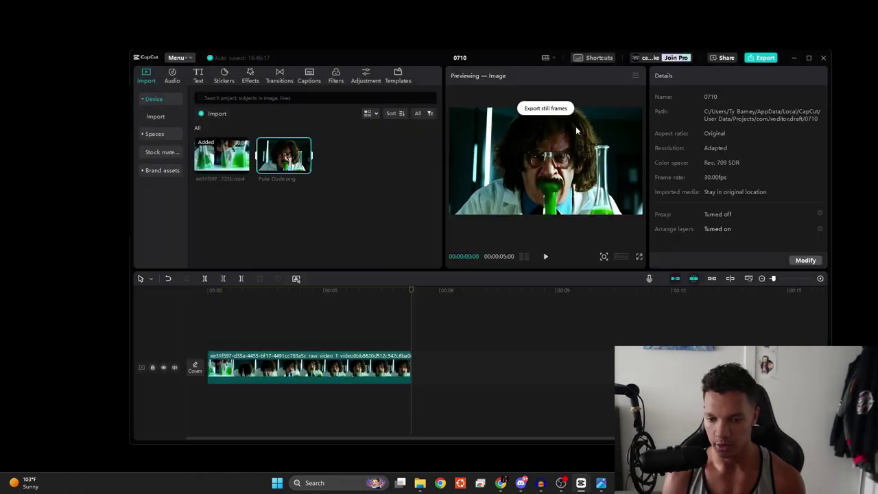
key(alt+Tab)
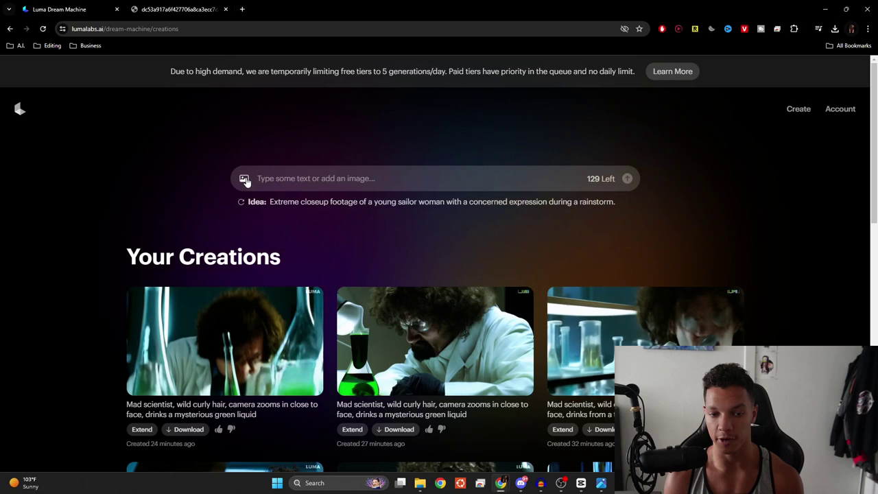
- Generate a scientist-to-selfie clip with the prompt 'Scientist freaking out, flailing arms, camera zooms in close, goes insane'
drag(0, 187, 246, 186)
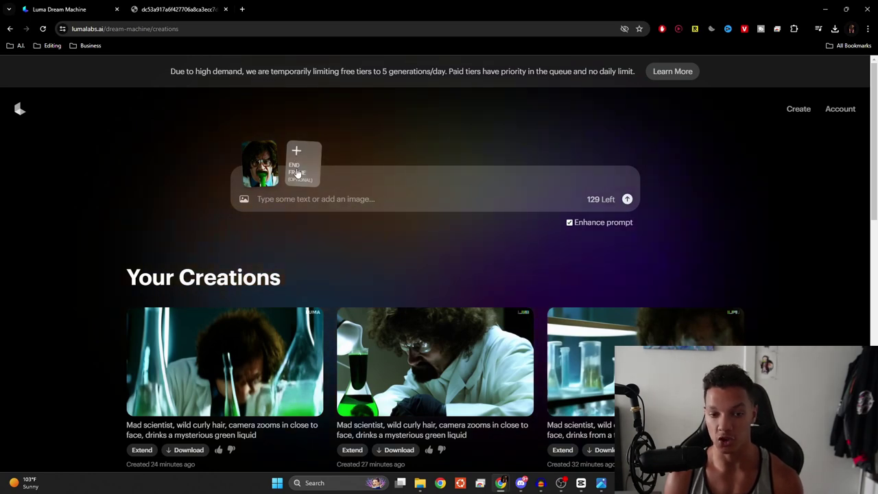
mouse_move(252, 168)
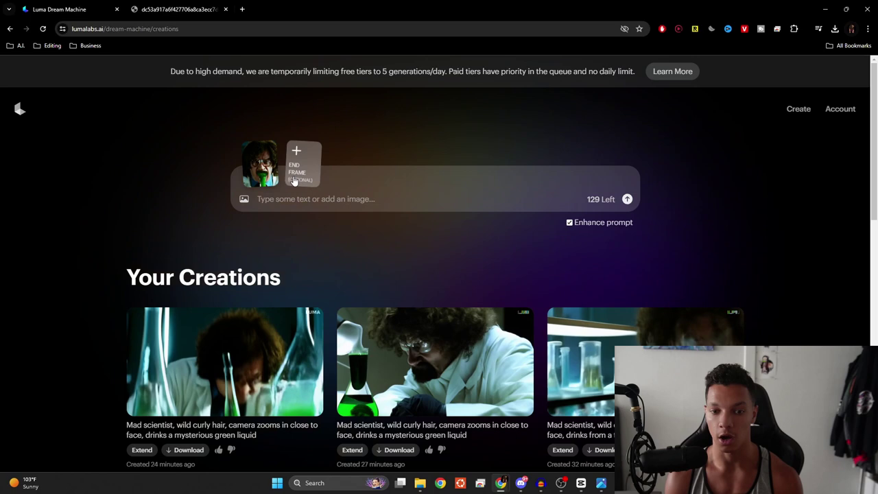
drag(0, 180, 307, 180)
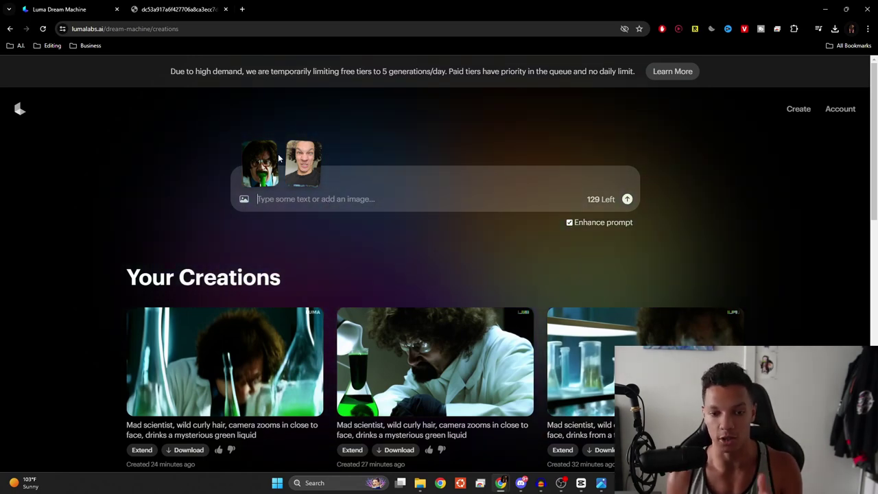
text(Scientist frea)
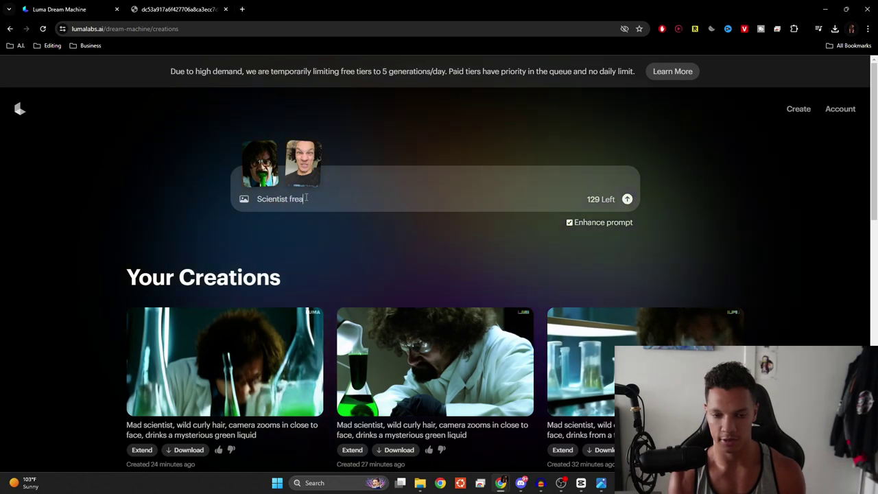
text(king out, flai)
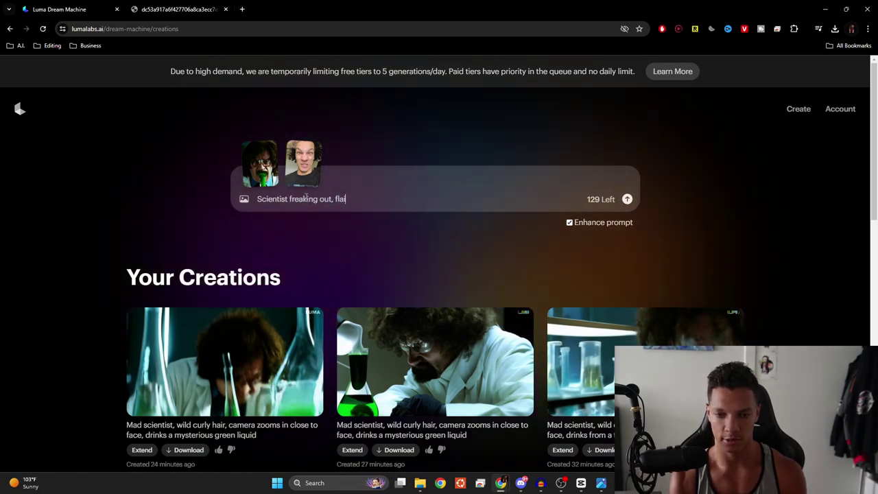
text(ling arms, came)
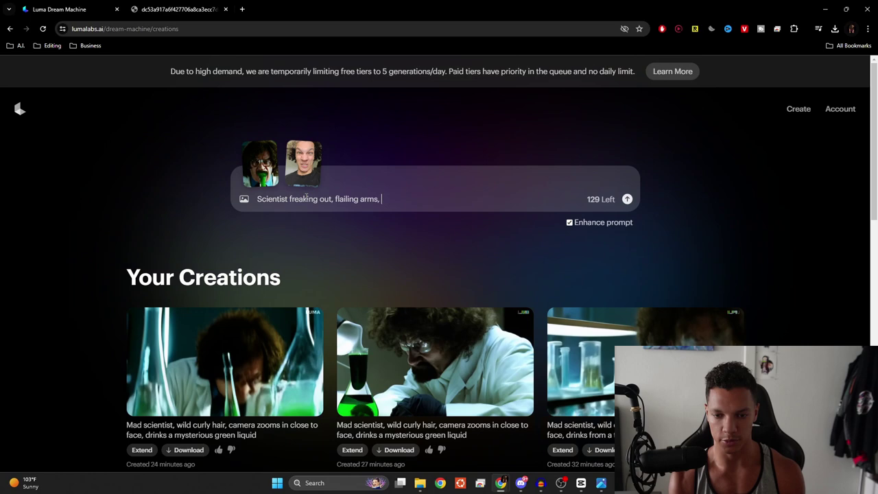
text(ra zooms i)
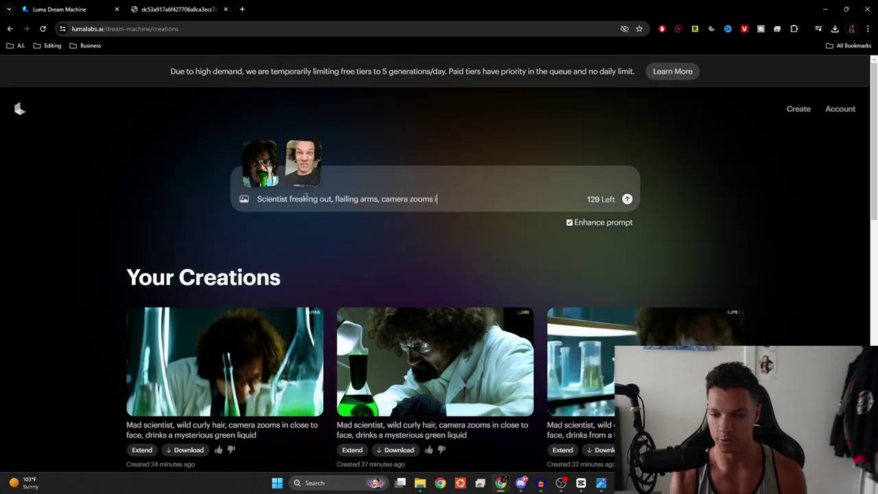
text(n close)
text(, goes insane)
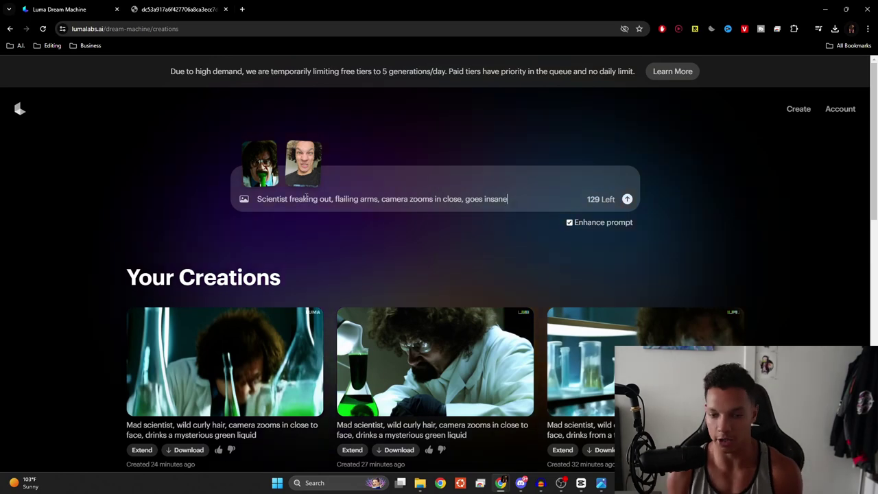
click(627, 199)
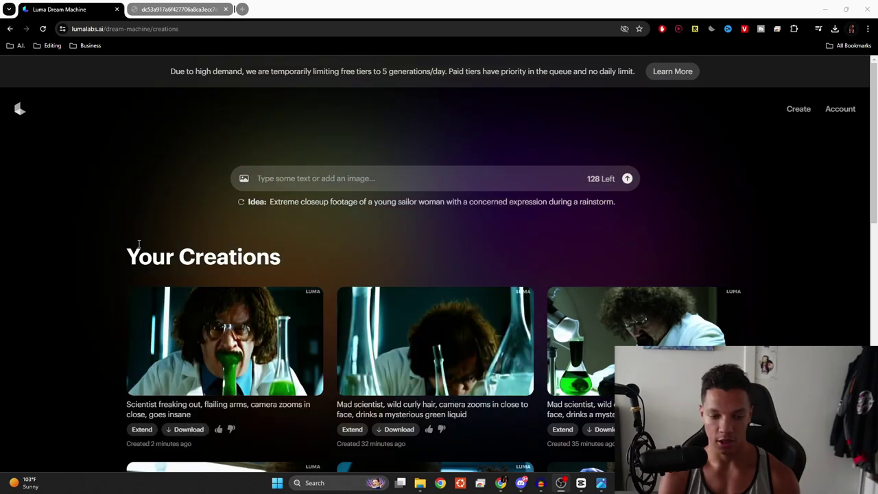
- Generate a clip prompted 'Scientist falls on the ground, camera zooms in on face while he lies on the floor'
click(213, 336)
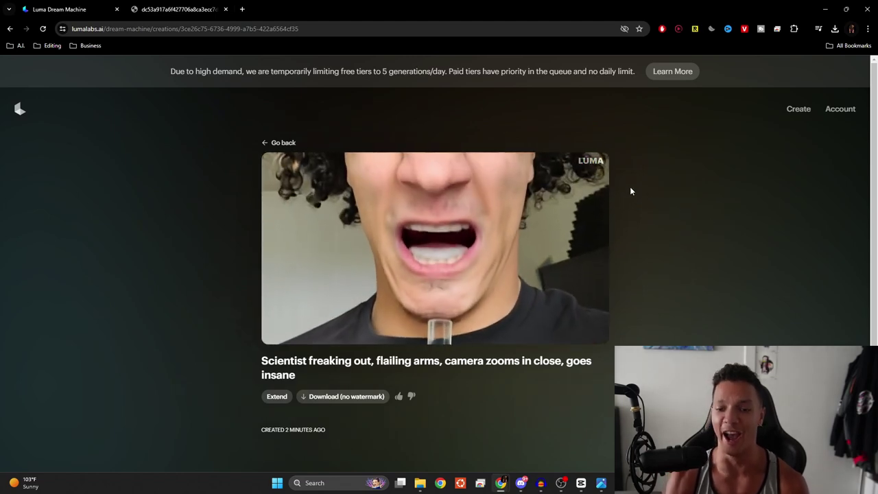
click(280, 143)
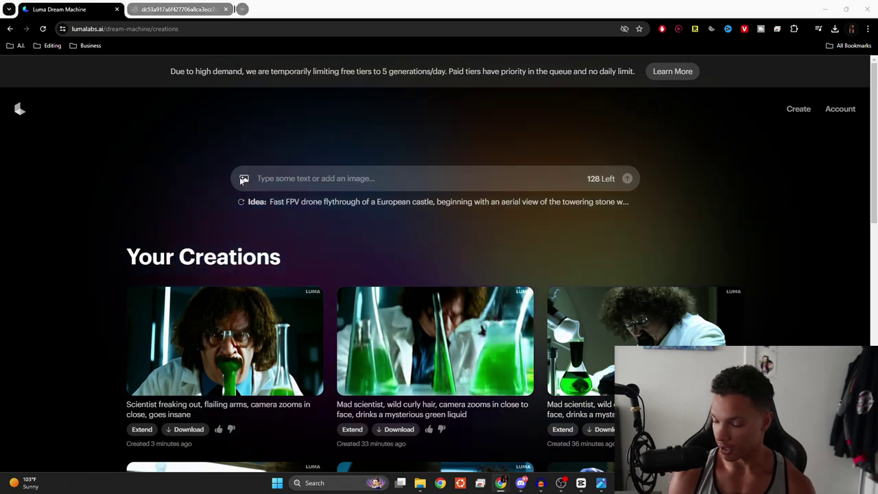
click(241, 180)
text(Scien)
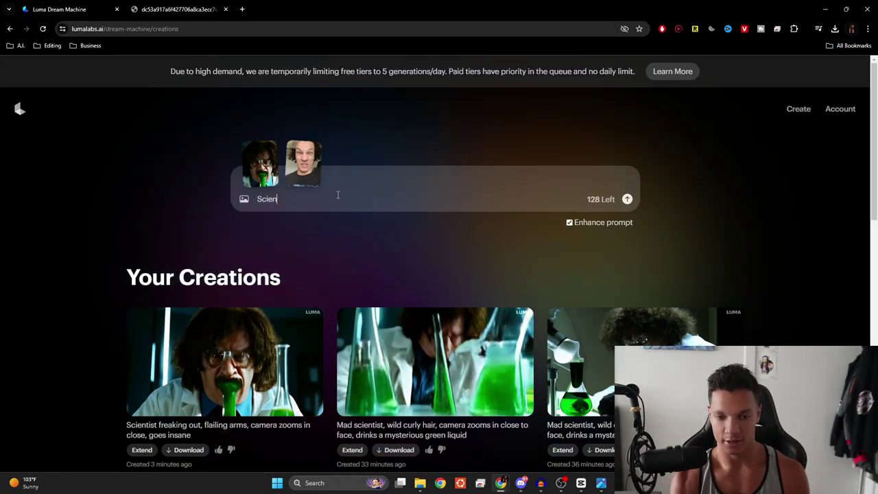
text(tist transf)
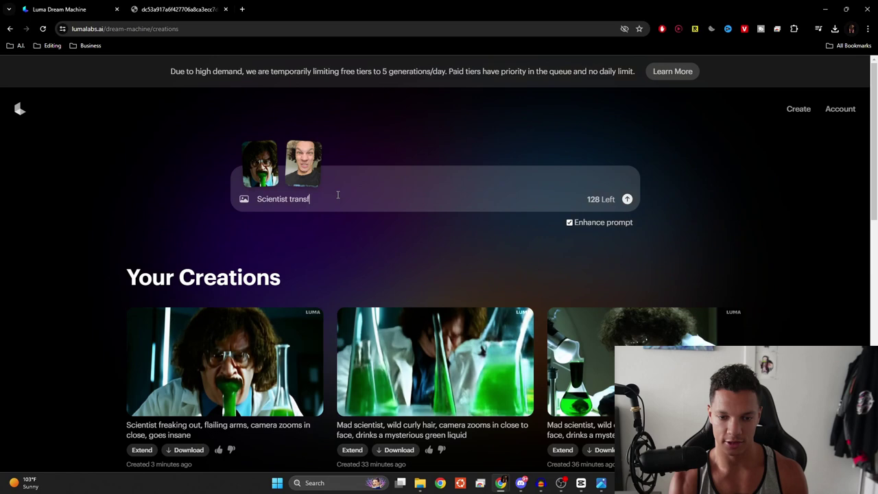
text(orms in)
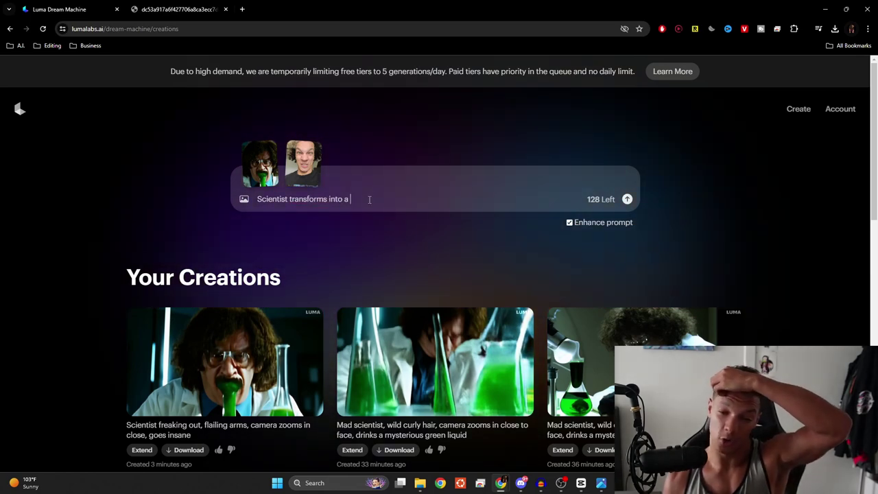
text(to a)
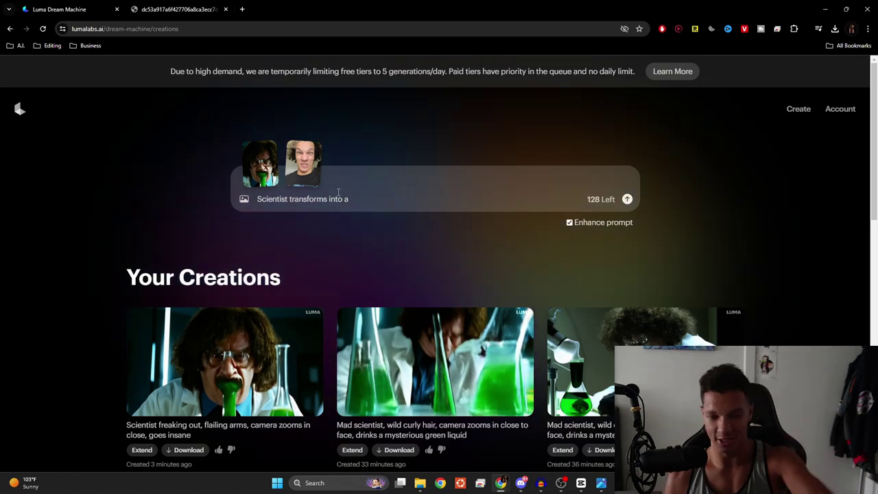
text( c)
key(BackSpace)
key(BackSpace)
key(BackSpace)
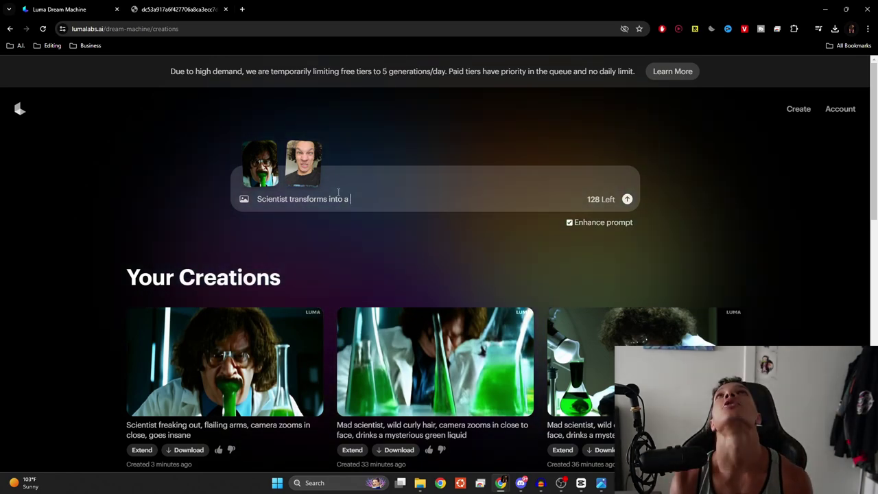
key(ctrl+BackSpace)
key(ctrl+BackSpace)
key(ctrl+BackSpace)
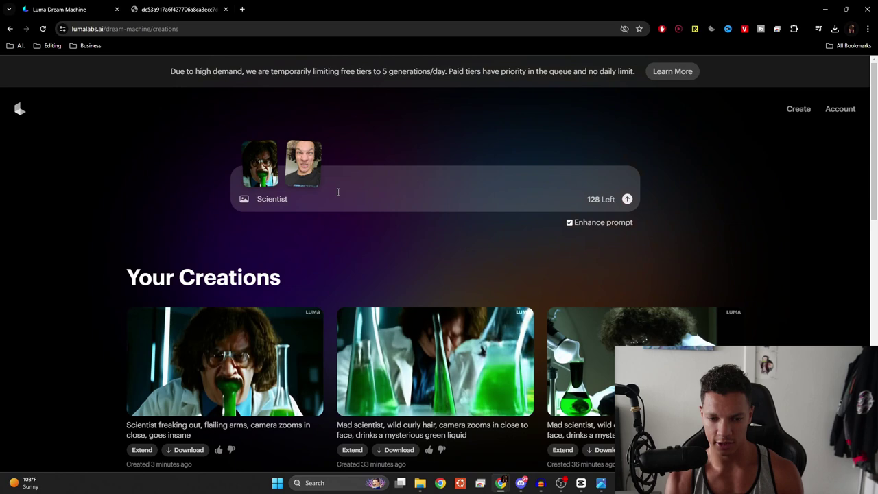
text(ls on the grou)
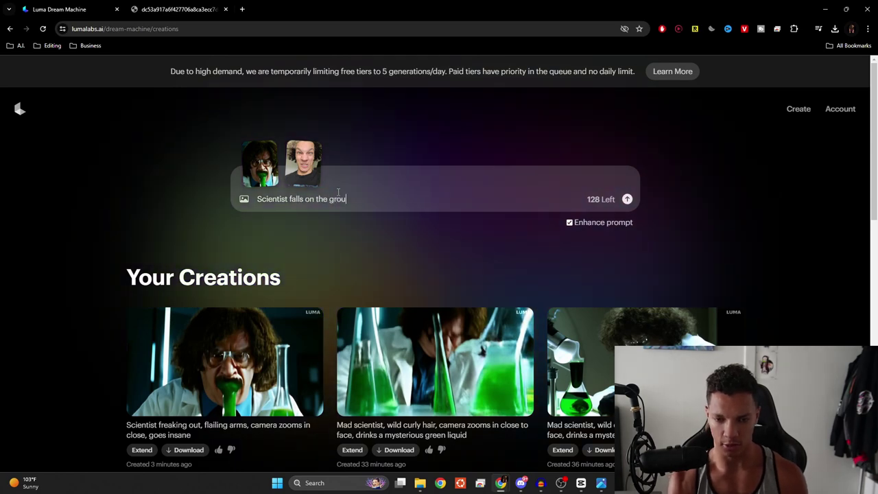
text(nd)
text(, camera z)
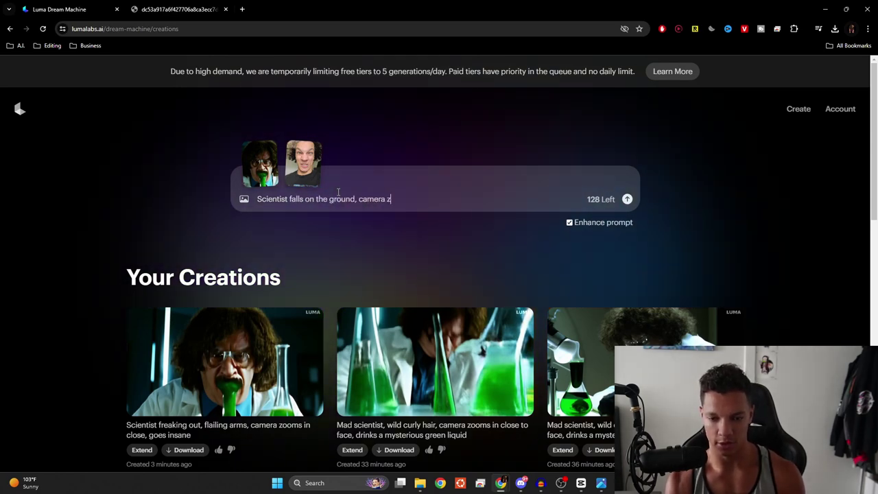
text(ooms in on face)
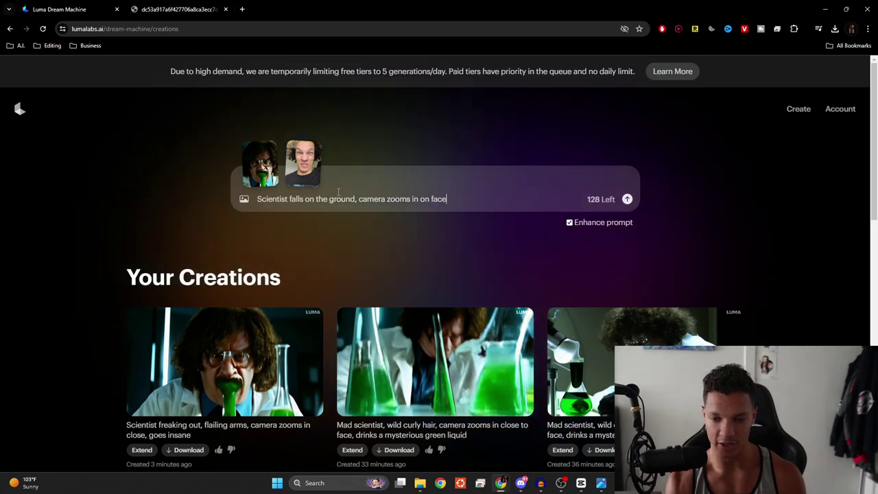
text( while he lies)
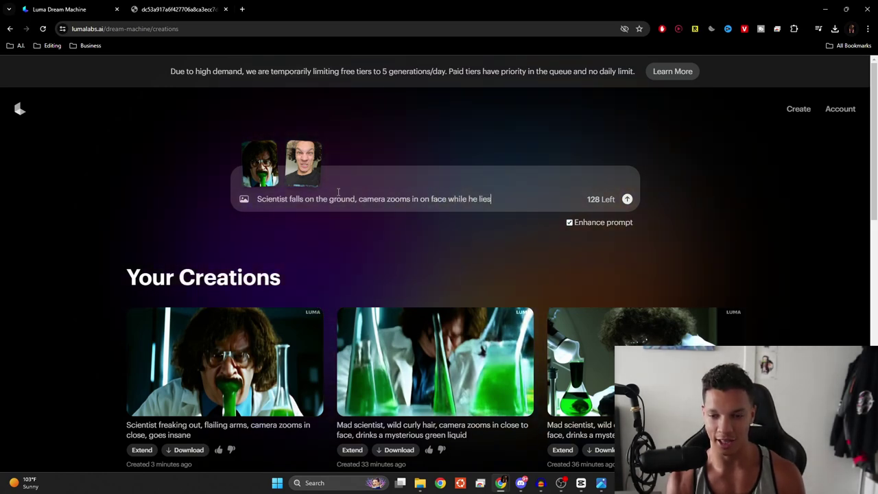
text( on the floor)
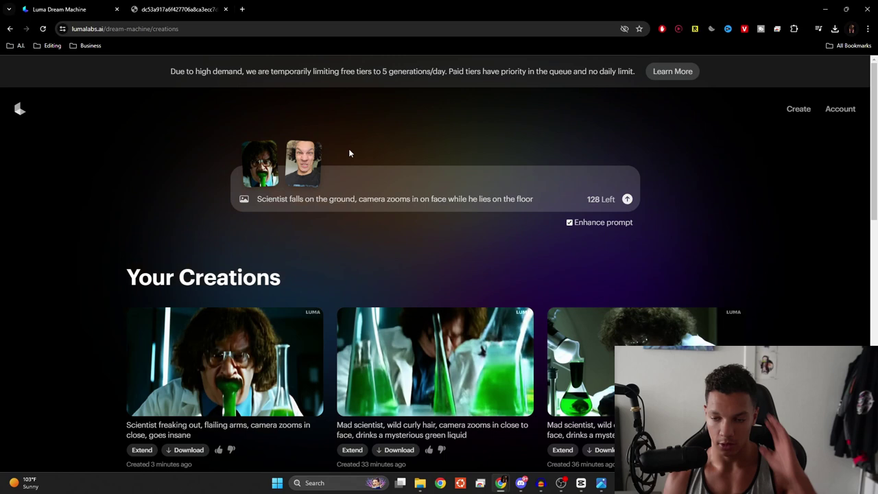
click(626, 200)
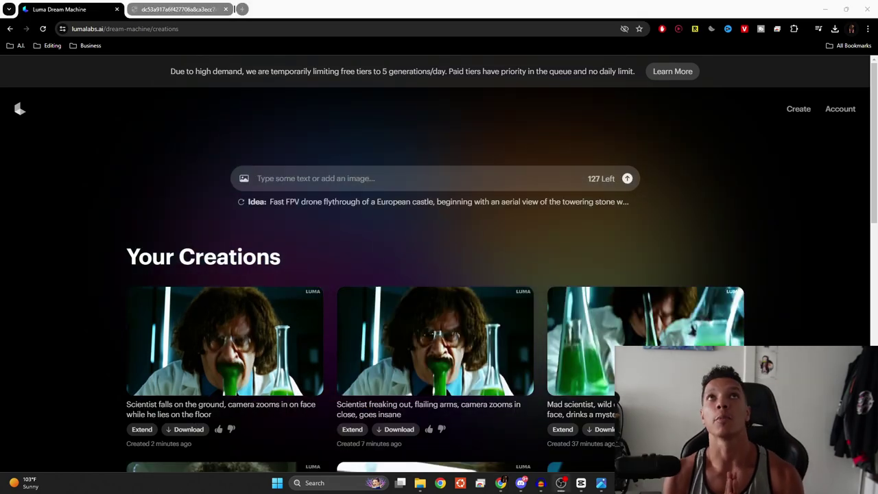
- Reattach both face images and paste the 'Scientist falls on the ground' prompt again to regenerate
click(225, 341)
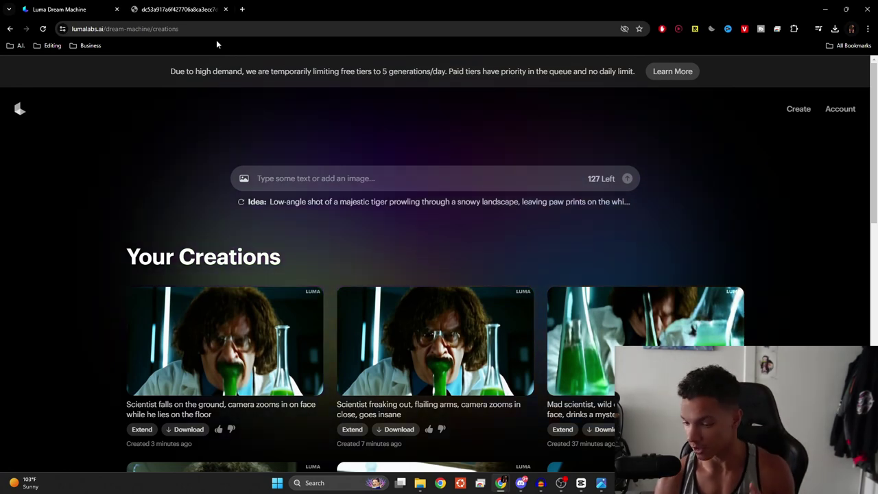
drag(217, 44, 299, 173)
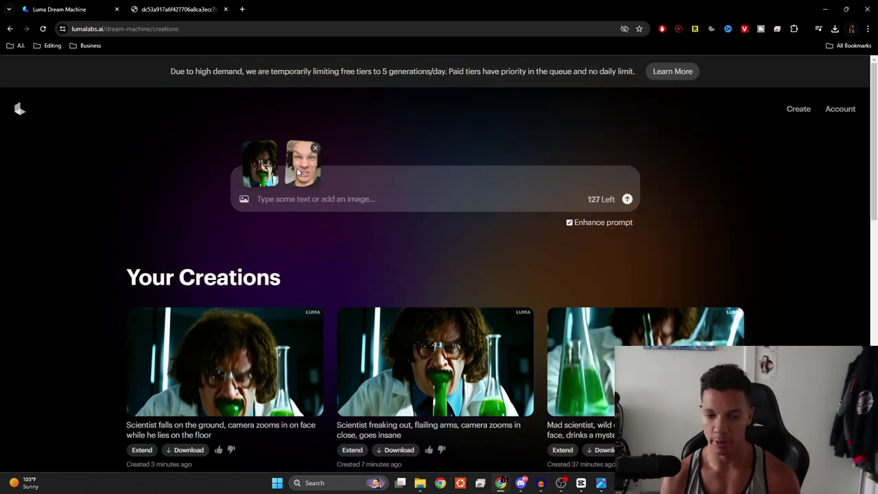
click(343, 204)
text(Scientist falls on the ground, camera zooms in on face while he lies on the floor)
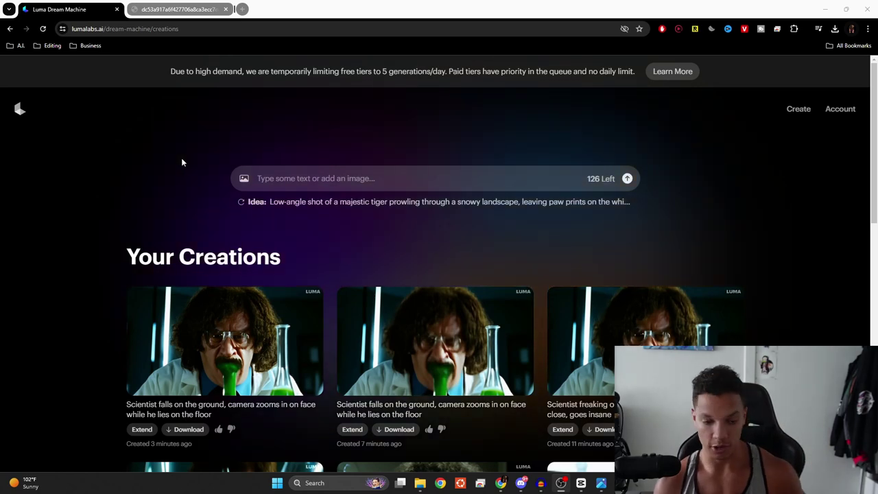
- Save the generated face-morph creation as an mp4 and minimize Chrome
click(237, 303)
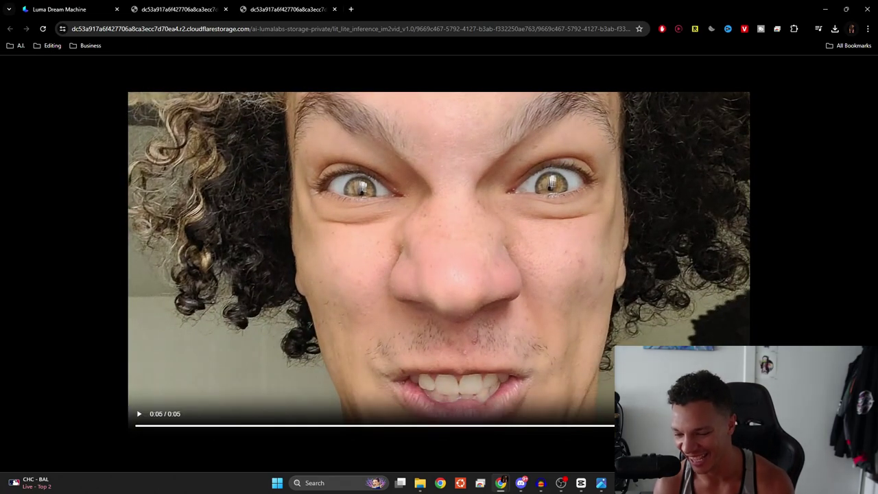
key(ctrl+s)
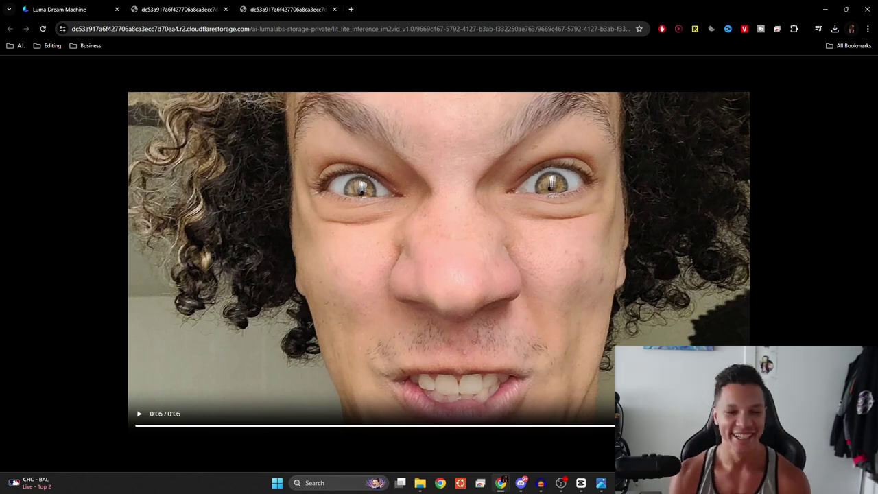
click(825, 6)
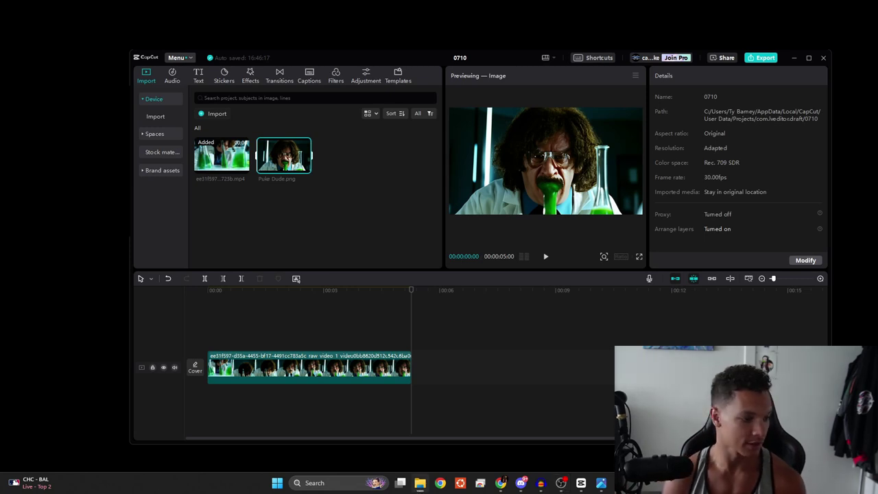
- Place the face-morph mp4 after the scientist clip, play it, and step to the join frame
drag(284, 156, 435, 378)
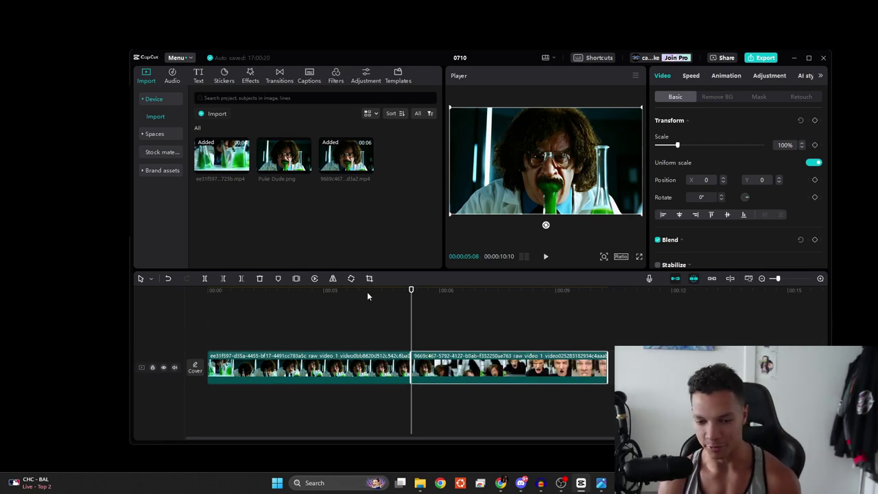
click(208, 289)
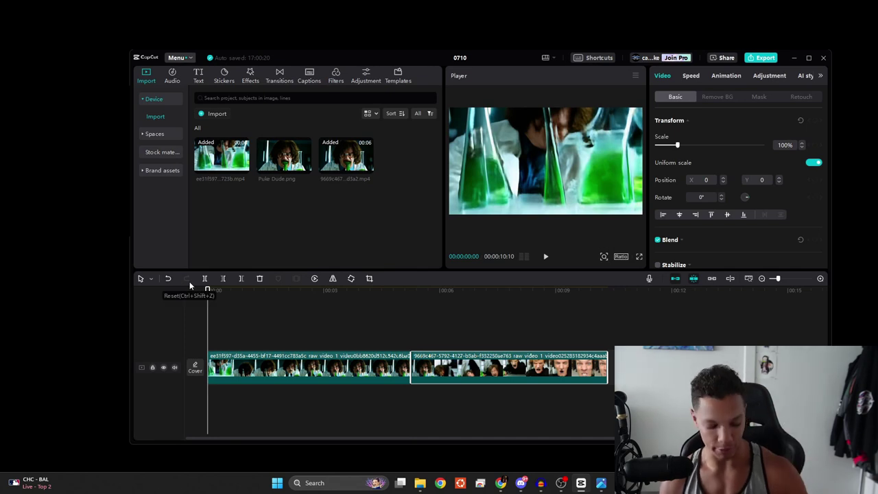
key(space)
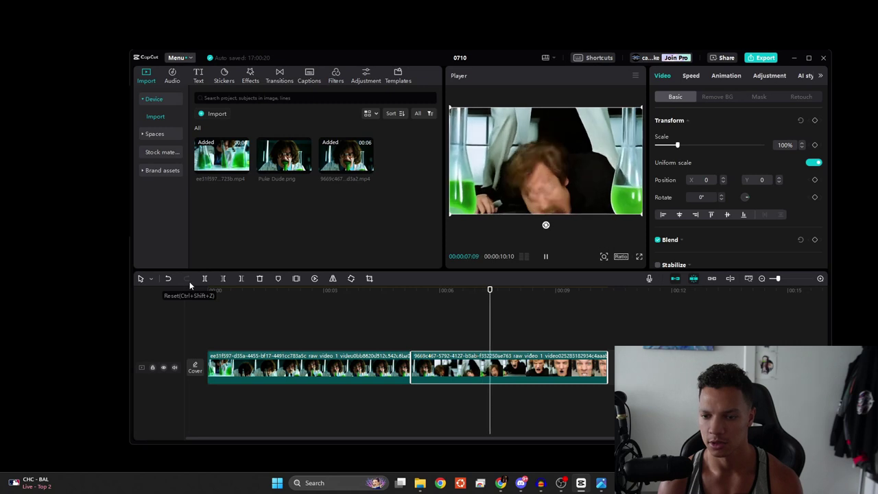
click(421, 290)
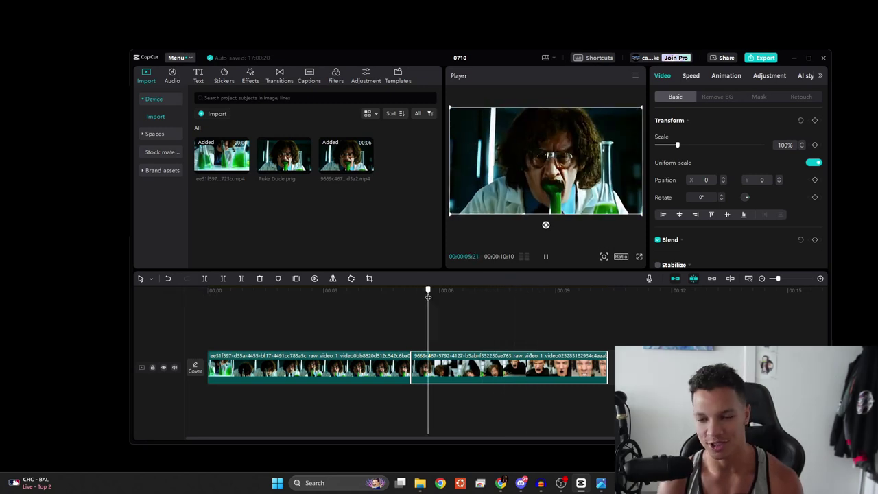
mouse_move(428, 297)
mouse_down()
mouse_move(437, 299)
mouse_move(429, 293)
mouse_up()
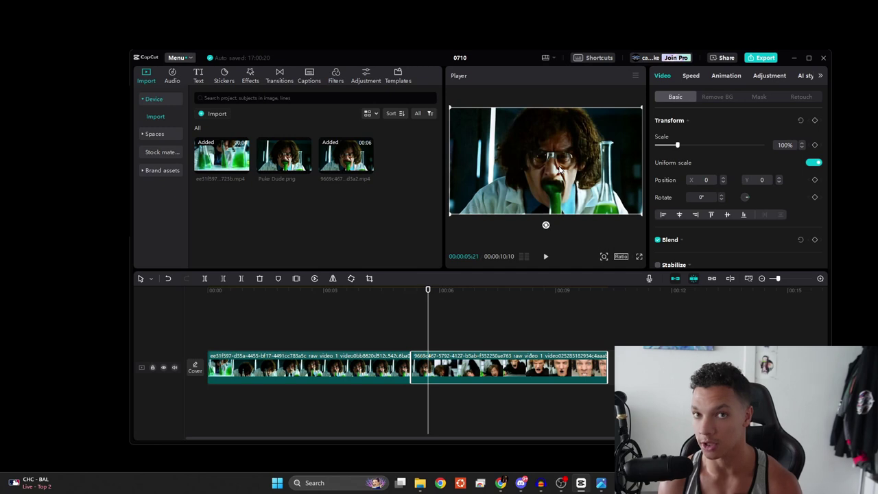
key(Right)
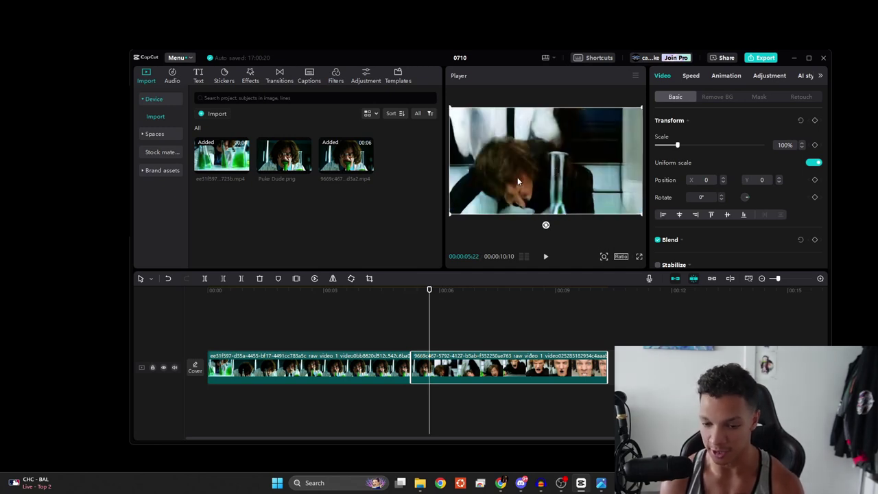
click(636, 76)
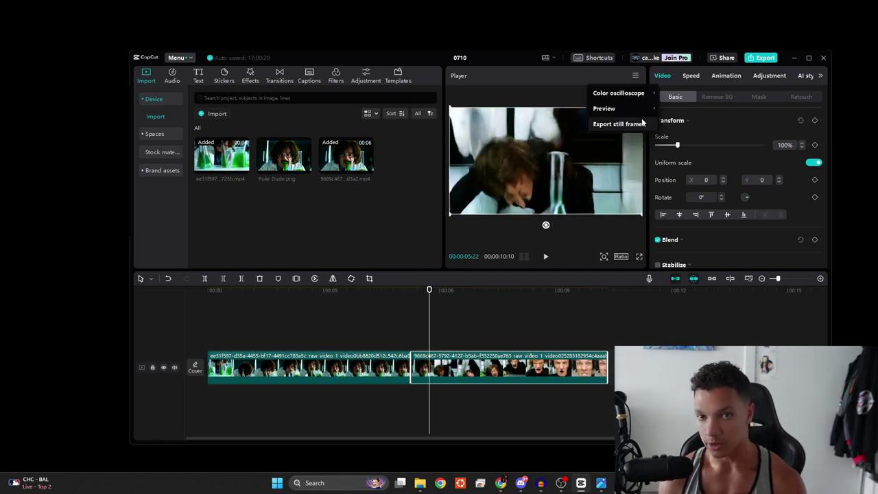
- Export the junction frame as a still named 'Fix end'
click(642, 122)
text(Fix end)
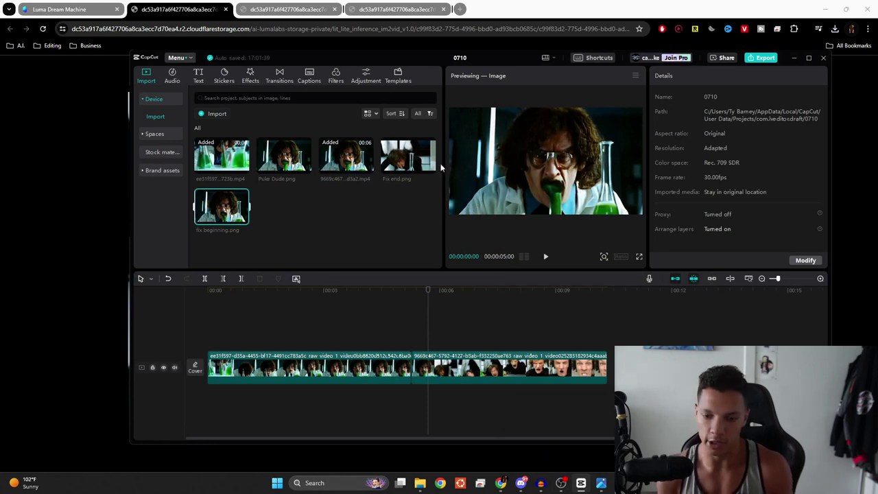
- Place the new transition clip at the 00:05:21 join and play the edit from the start
click(428, 294)
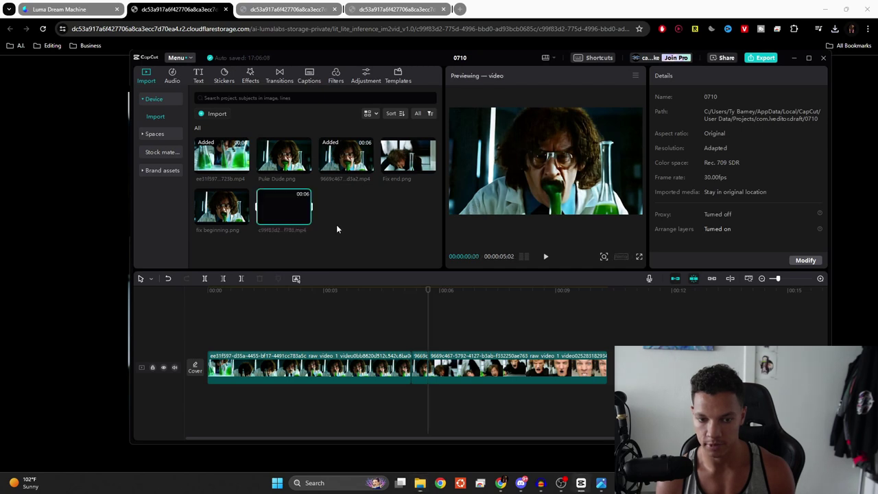
drag(283, 209, 427, 365)
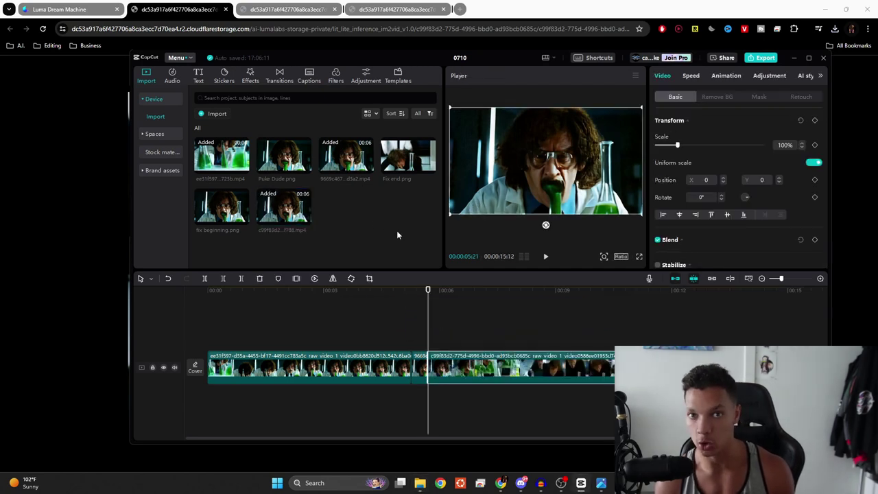
drag(402, 297, 110, 320)
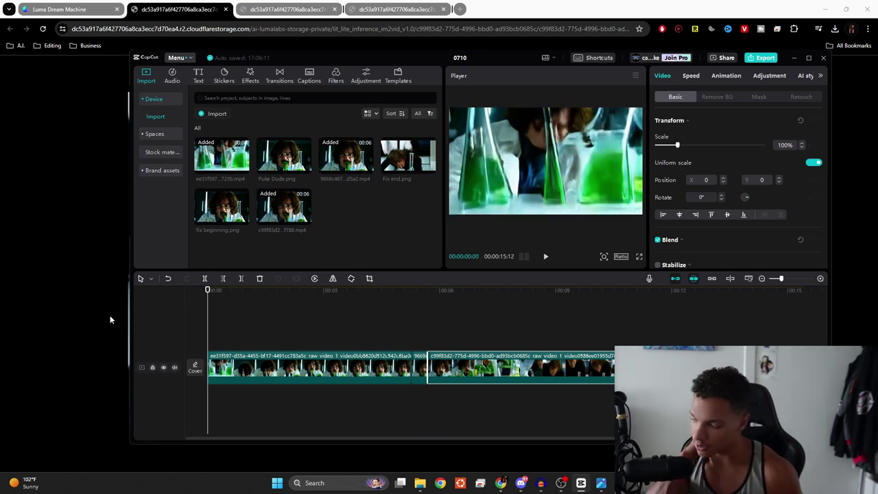
key(space)
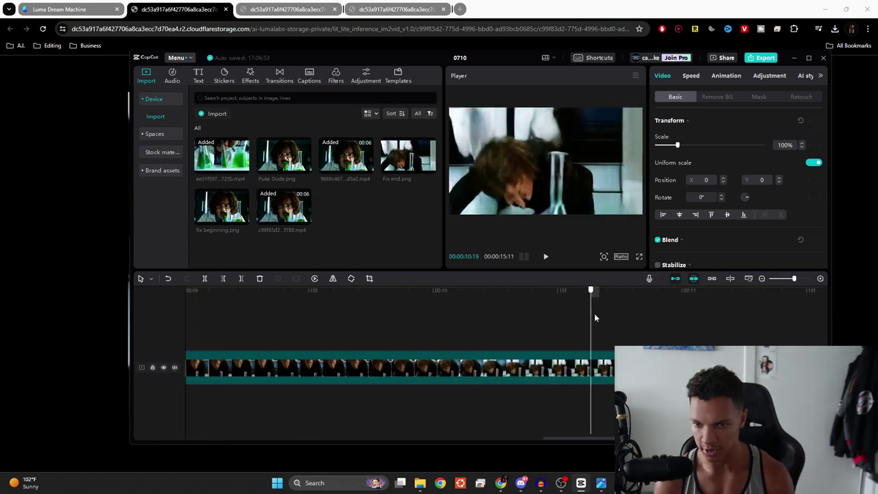
drag(596, 318, 544, 325)
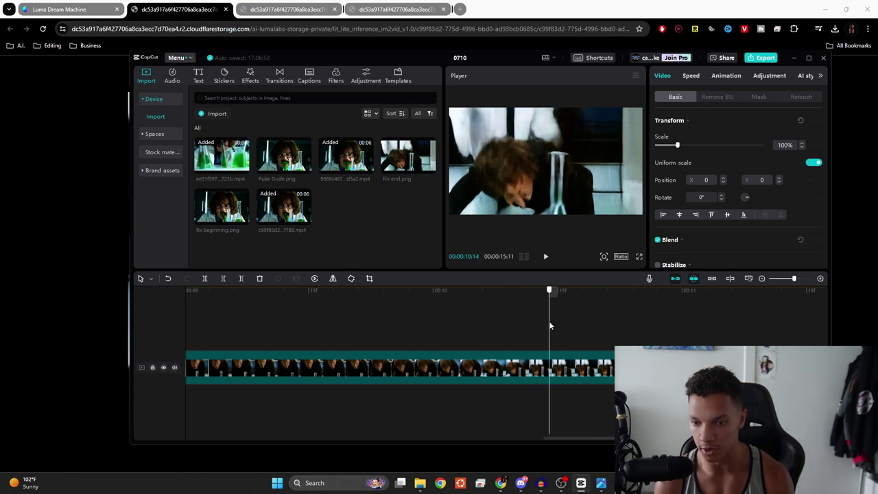
- Trim two frames off the falling-scientist clip's end so the sequence runs 15:00
click(611, 371)
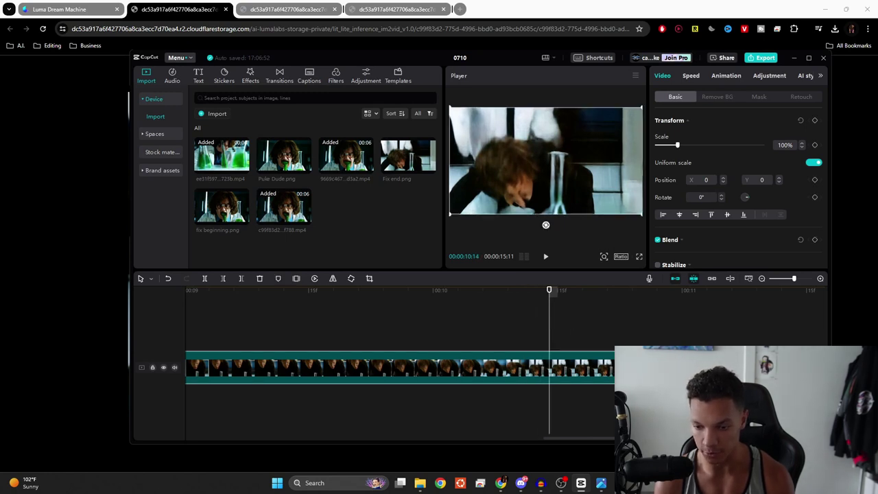
drag(621, 364, 549, 356)
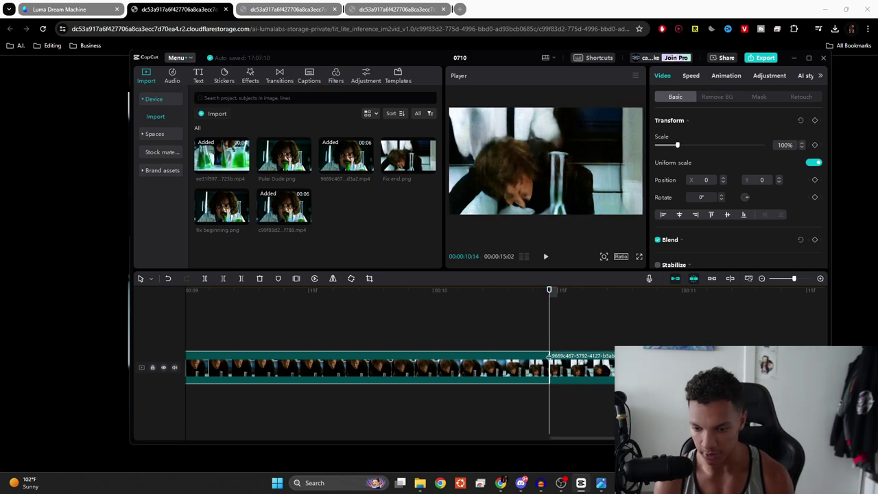
click(542, 323)
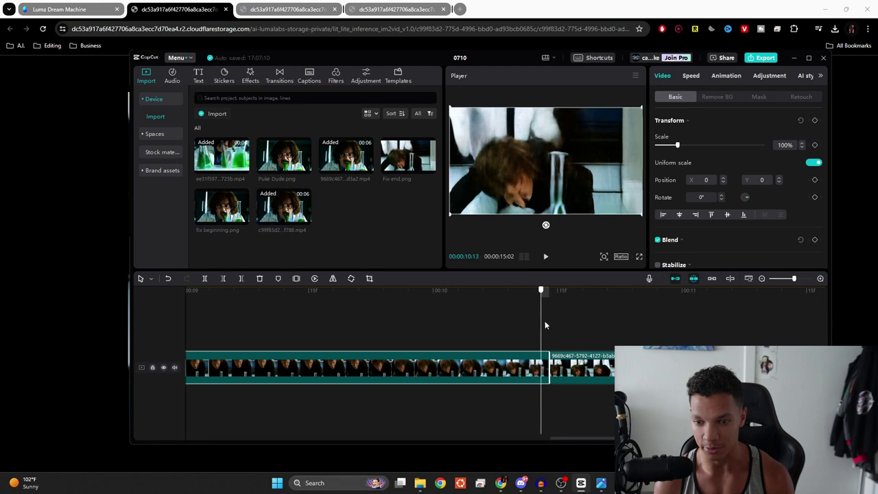
click(537, 323)
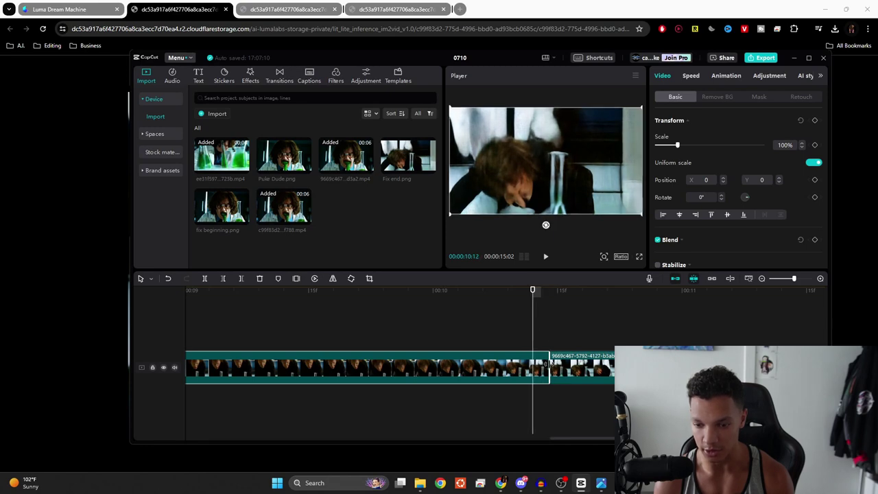
drag(547, 364, 532, 364)
click(587, 336)
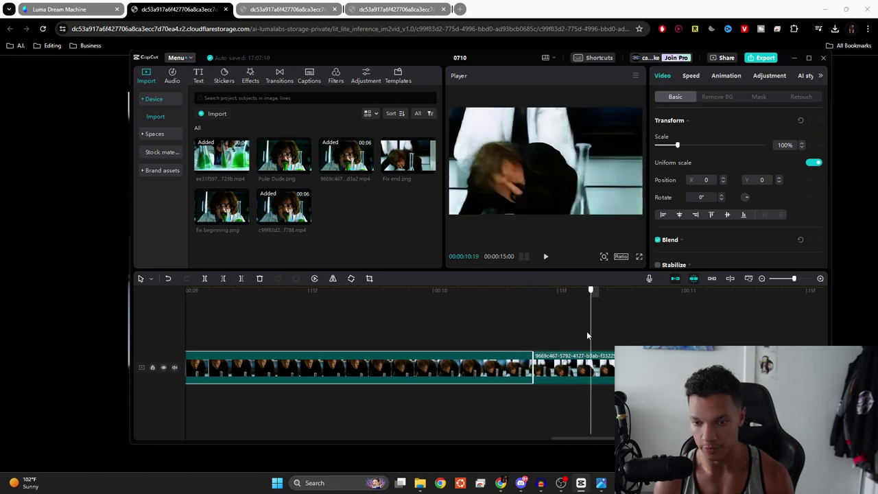
mouse_move(588, 337)
mouse_down()
mouse_move(449, 323)
mouse_move(600, 330)
mouse_up()
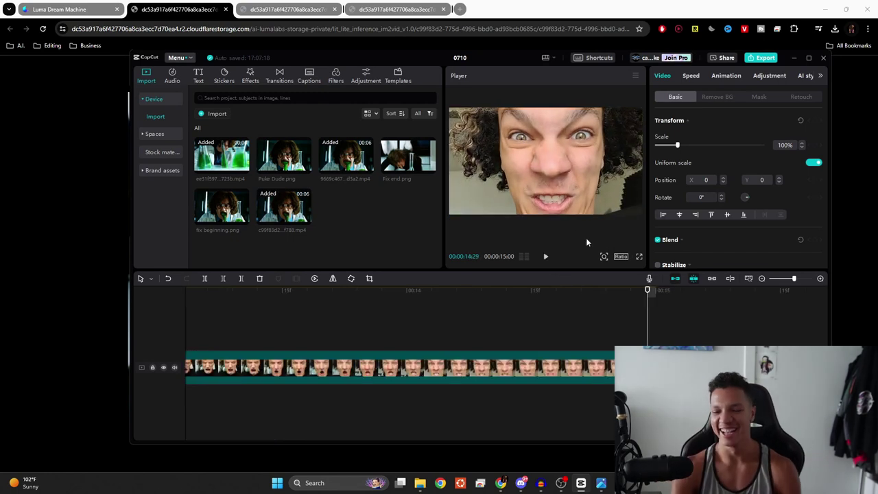
- Set the project aspect ratio to vertical 9:16
click(622, 256)
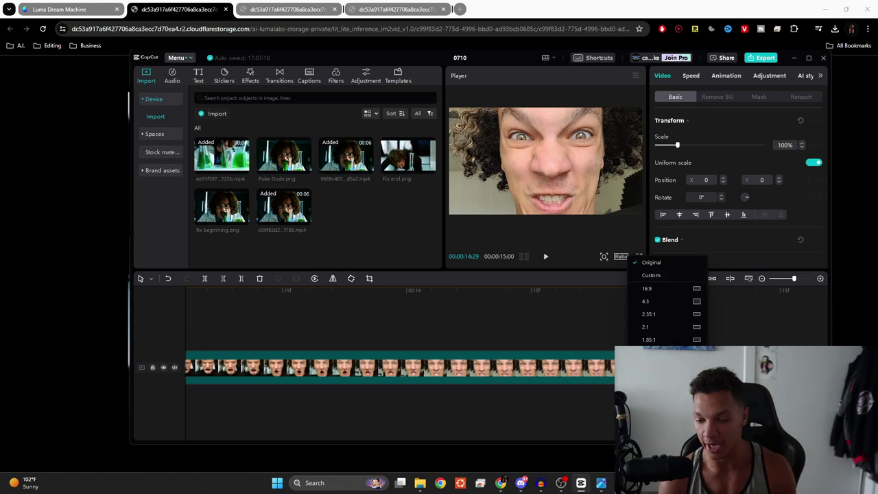
click(648, 353)
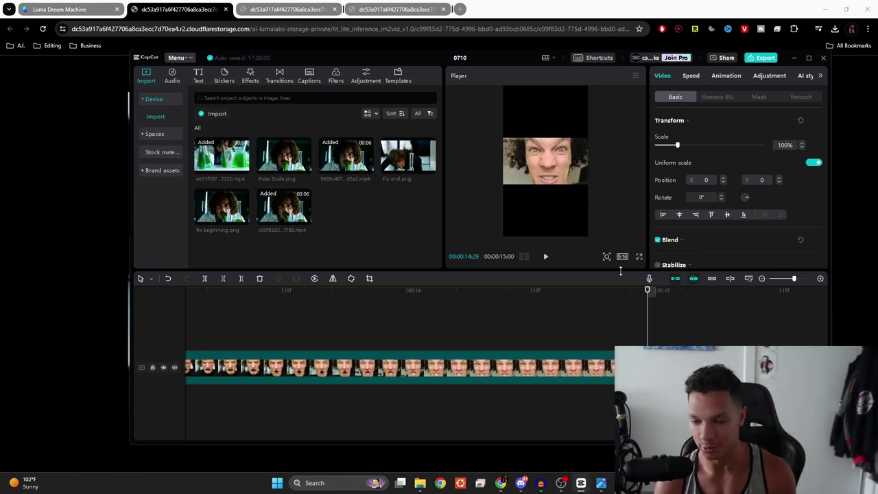
click(622, 256)
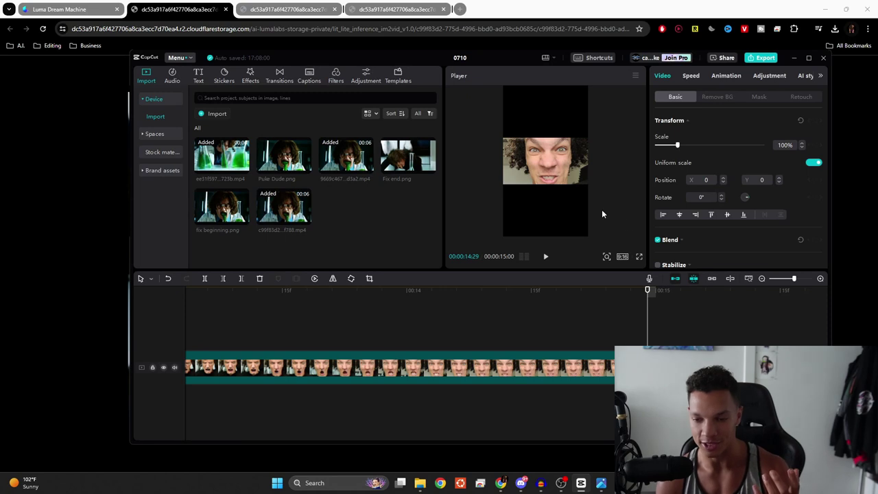
- Scrub through the video from the start to preview the vertical frame
click(475, 290)
drag(475, 290, 547, 295)
key(Home)
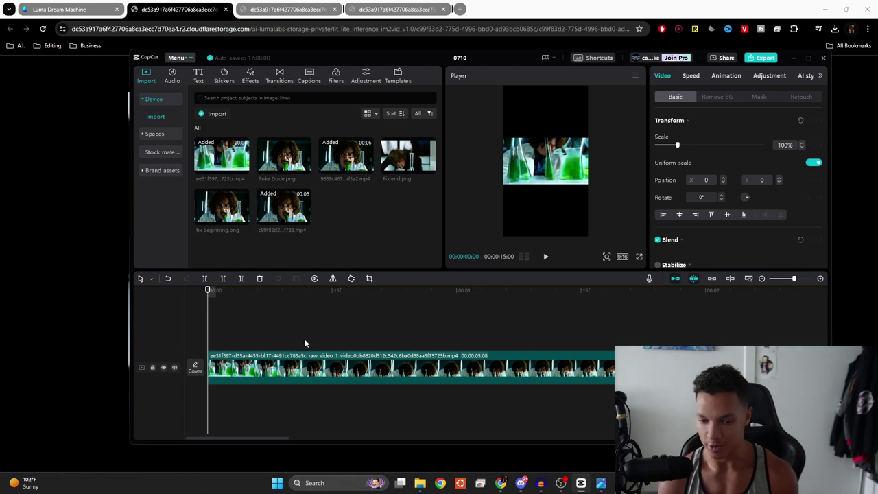
drag(316, 291, 712, 307)
- Move the Audacity window over the browser and play the recording from the start
key(alt+Tab)
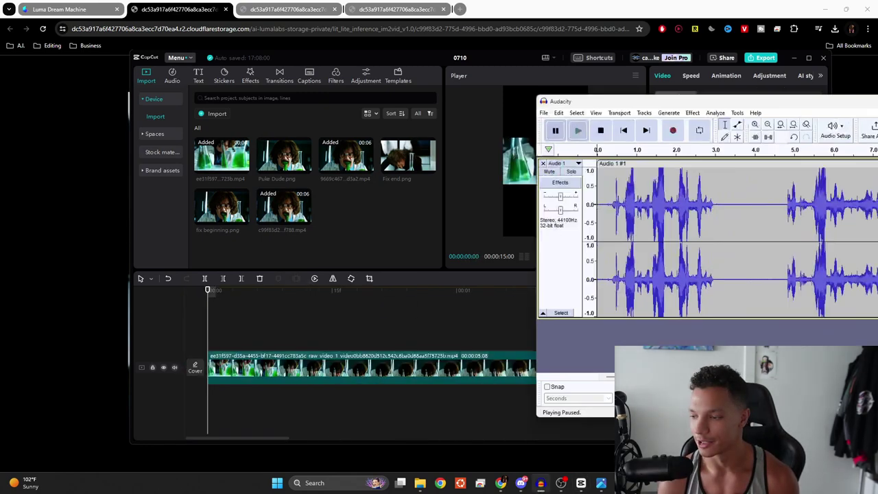
drag(582, 83, 591, 86)
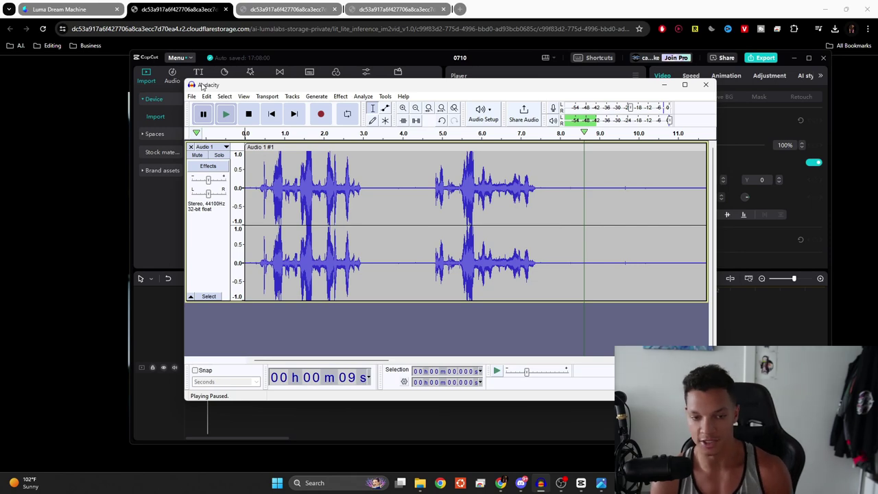
click(59, 9)
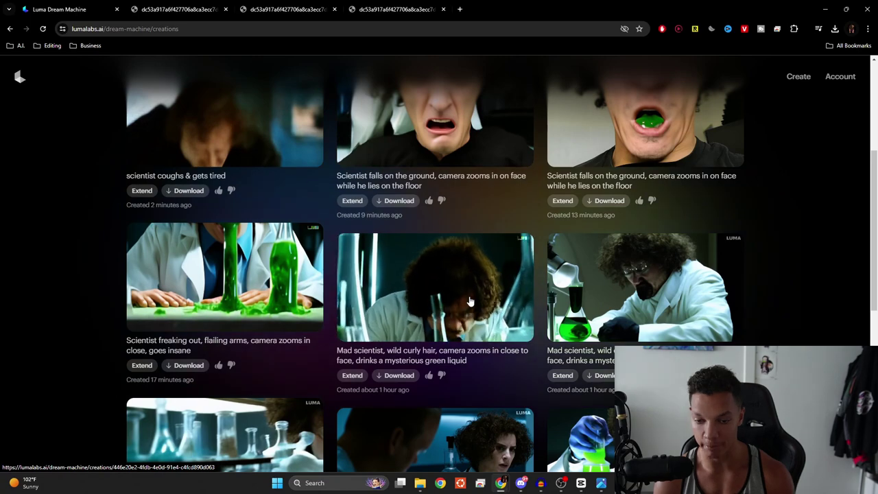
click(541, 483)
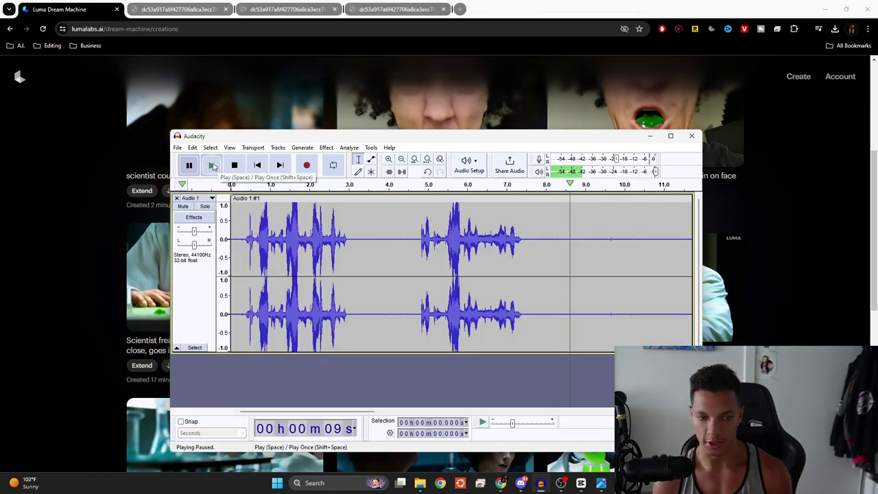
click(213, 166)
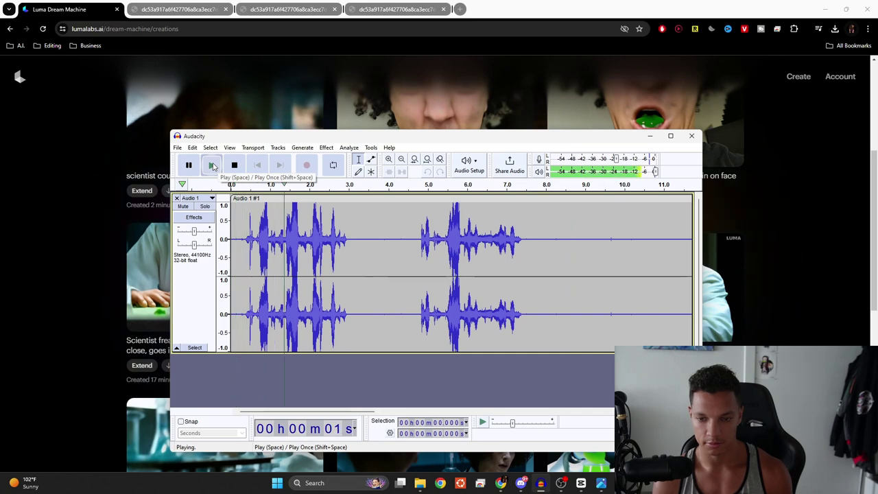
drag(405, 139, 753, 149)
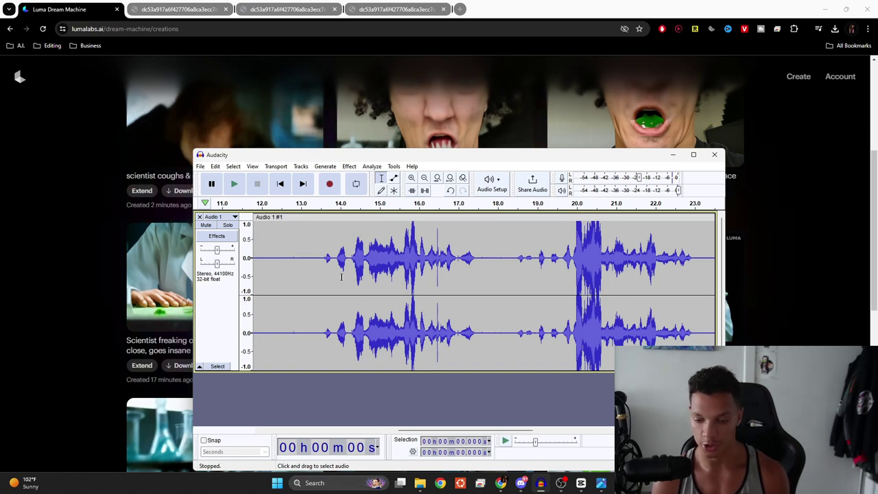
- Export the Audacity recording as an MP3 named BLURGGG
click(199, 166)
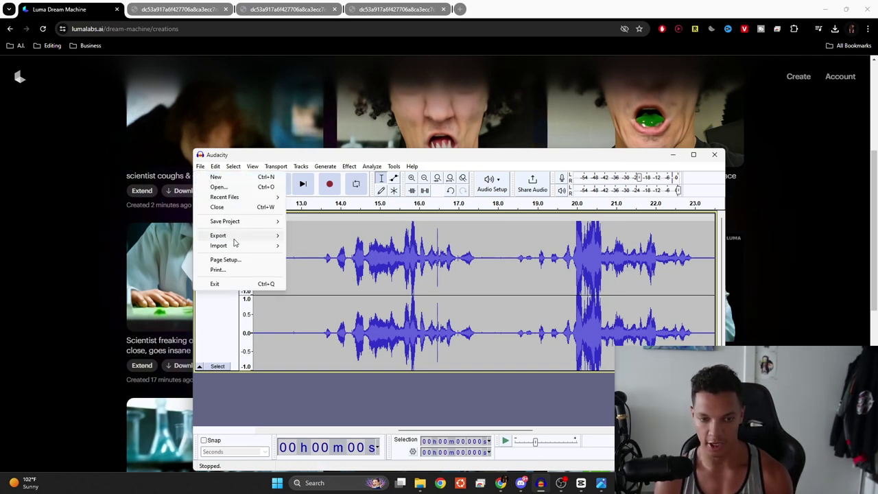
mouse_move(227, 236)
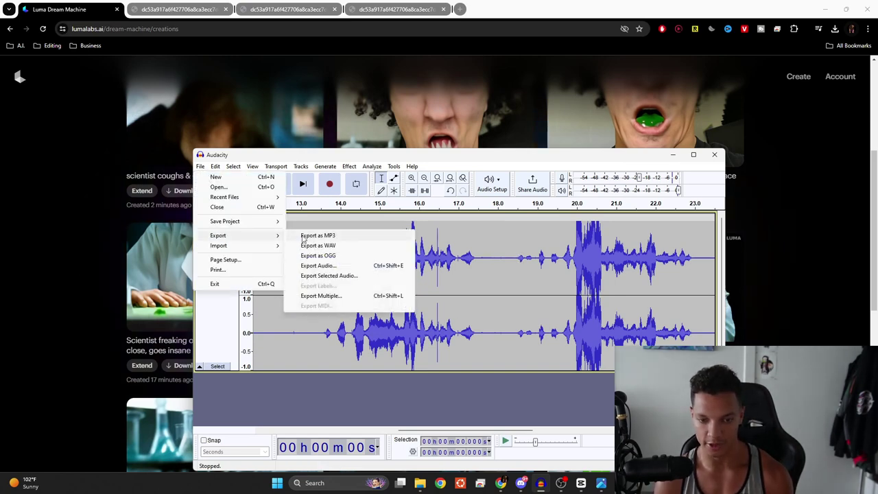
click(347, 239)
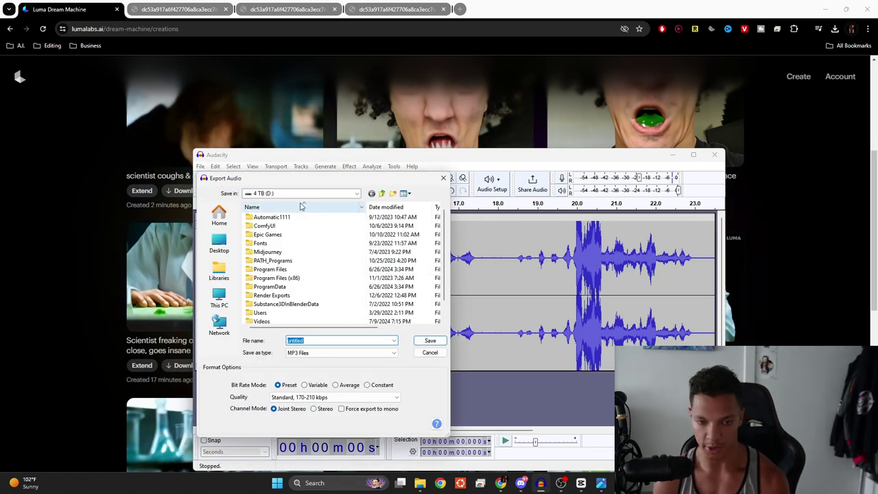
text(BLURGGG)
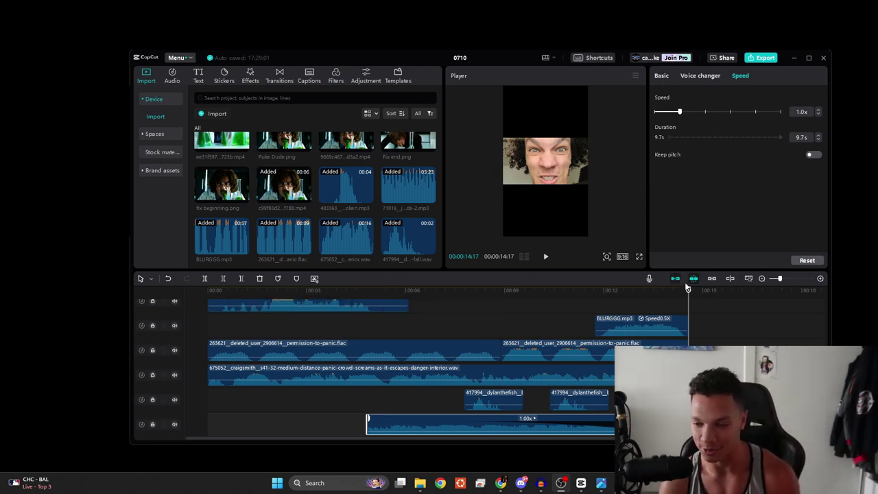
- Return the CapCut preview to the first frame of the timeline
drag(688, 299, 173, 326)
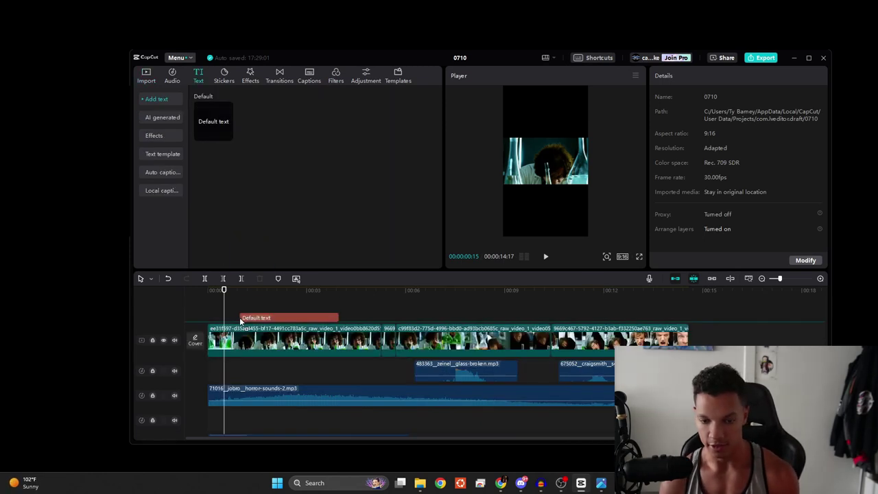
- Put the text clip at the start, raise it above the footage, and type 'How I Became A / Coomer'
drag(240, 320, 210, 323)
drag(565, 163, 565, 126)
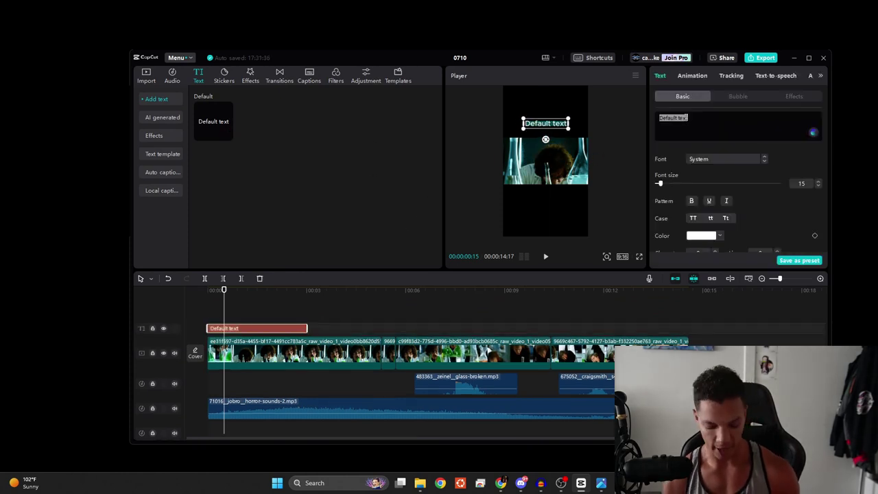
text(How I)
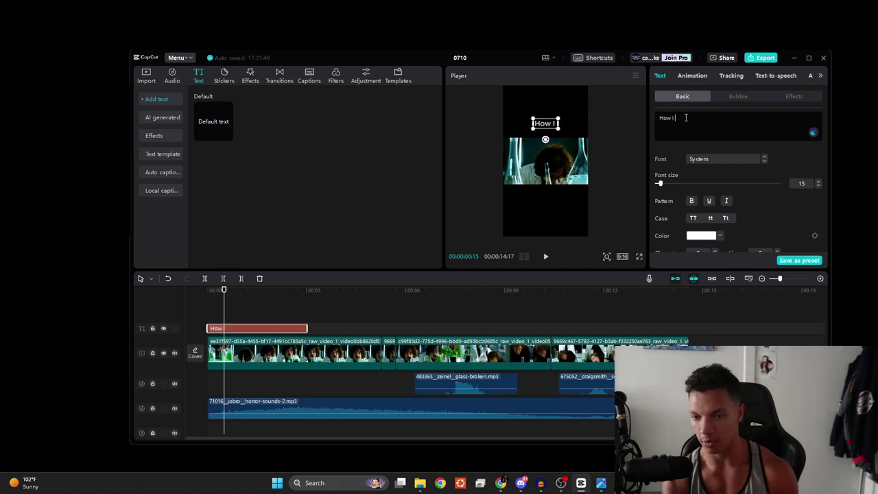
text( Became A)
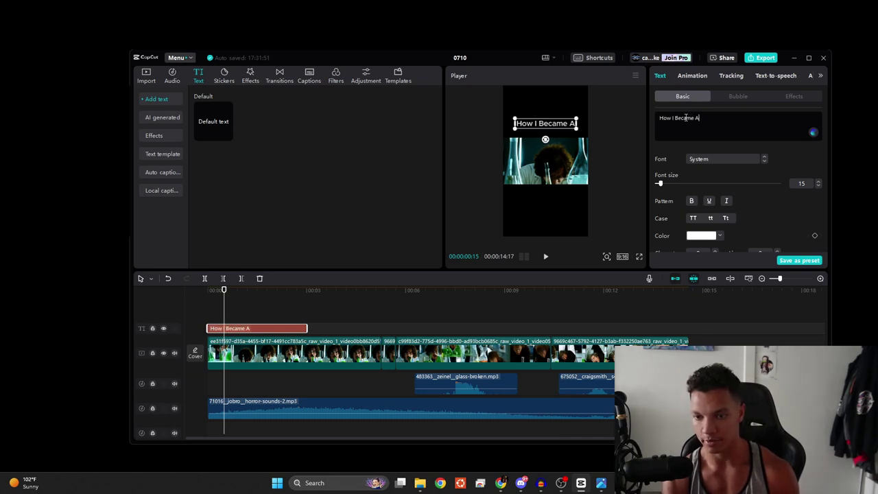
key(Return)
text(Coomer)
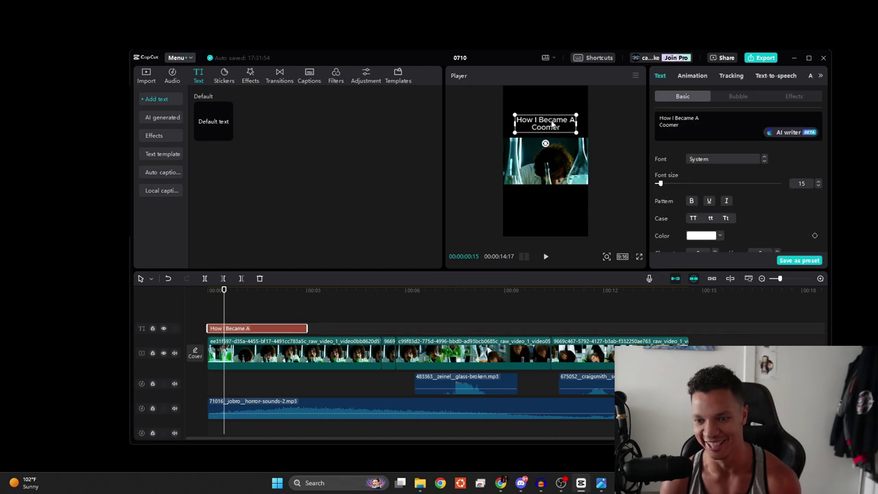
click(599, 134)
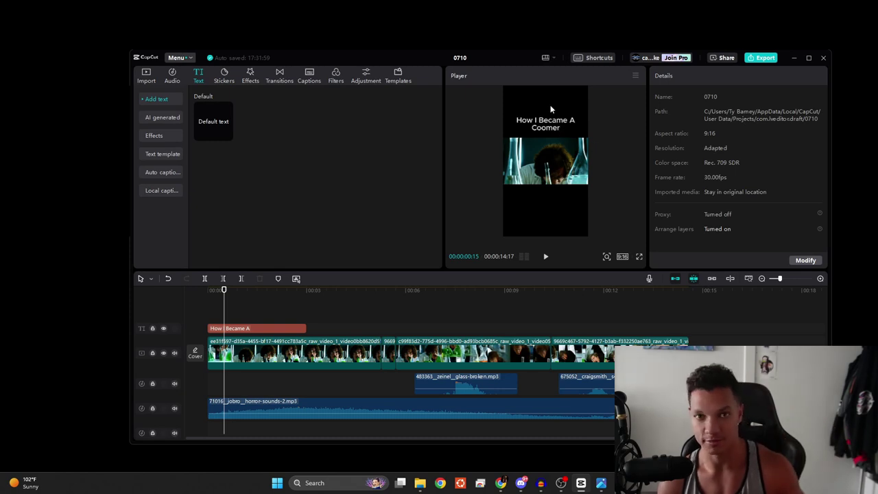
- Stretch the caption clip to the video's end and preview it from the start
drag(305, 328, 689, 328)
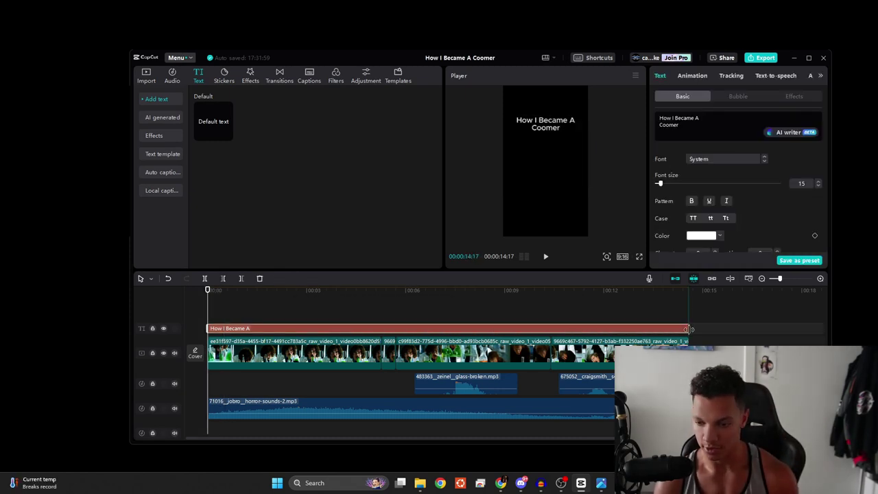
drag(310, 300, 395, 301)
click(288, 290)
click(208, 290)
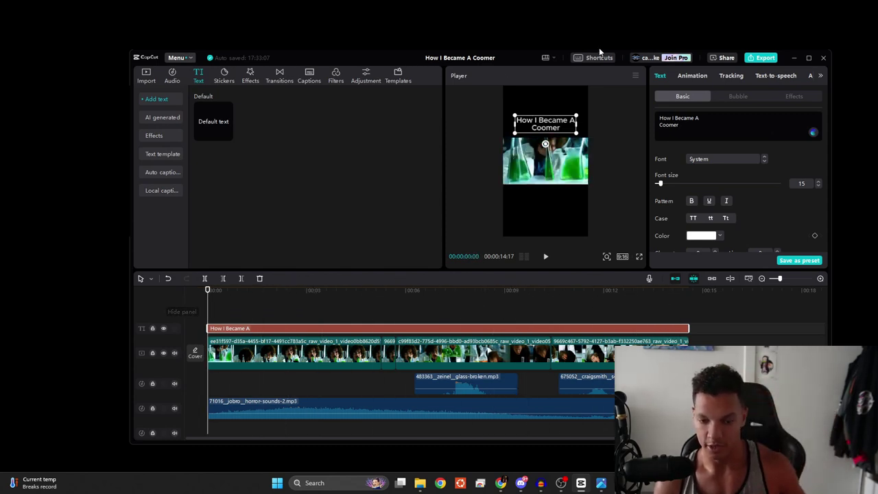
- Export the finished vertical video from CapCut
click(763, 58)
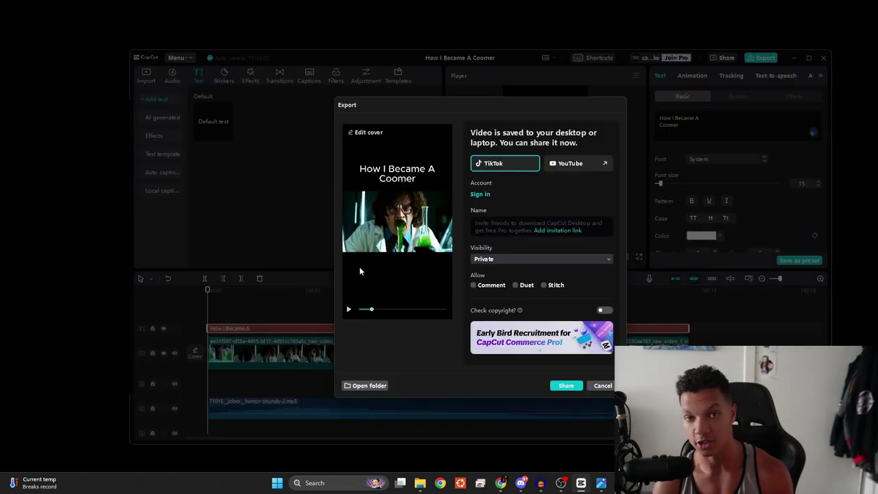